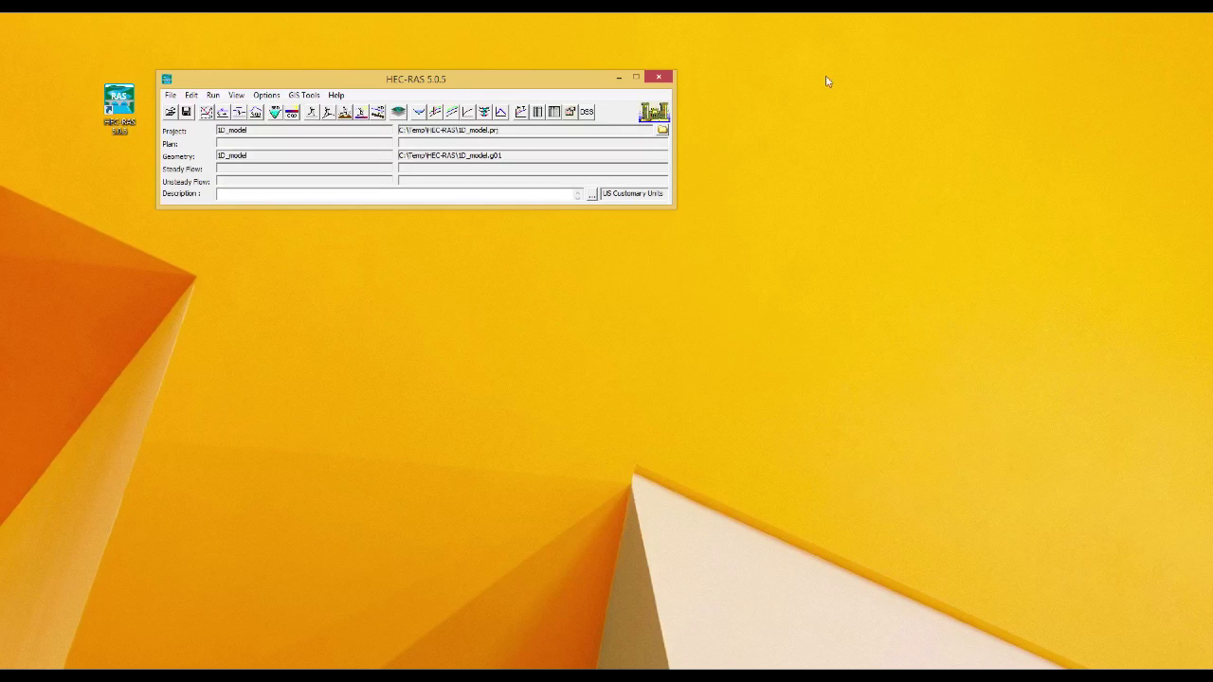
# Step: Open the steady flow data editor and save the flow data as 1D_model in the C:\Temp\HEC-RAS folder
pyautogui.click(193, 96)
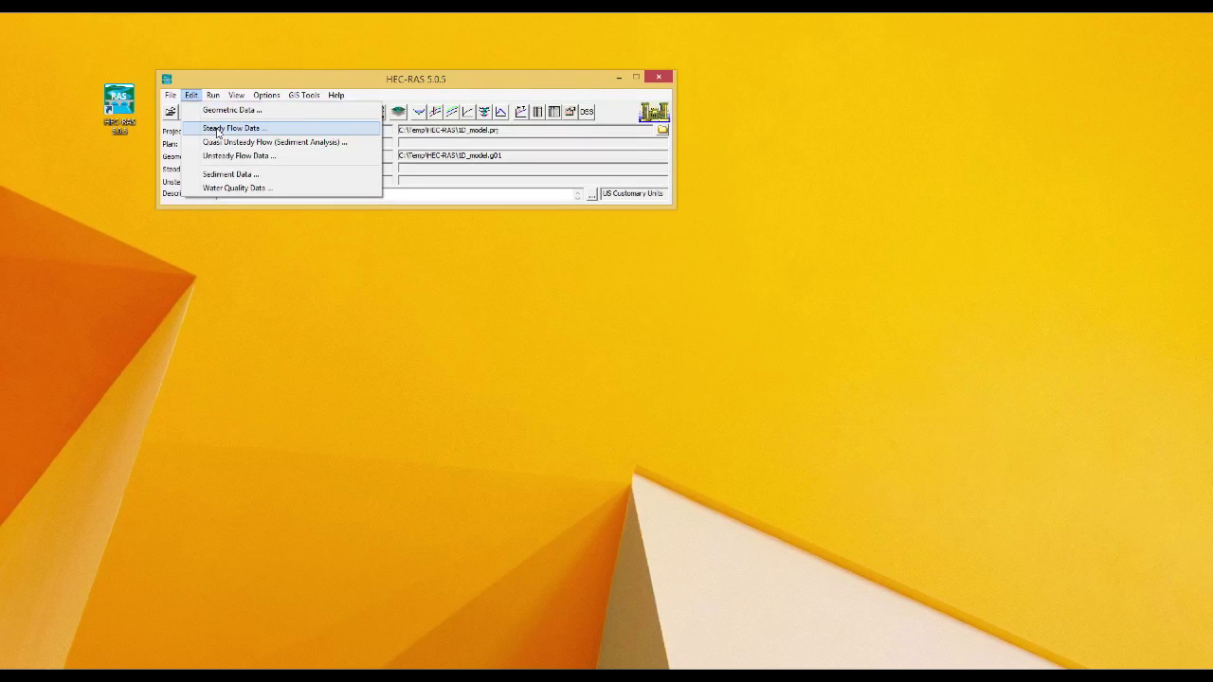
pyautogui.click(218, 129)
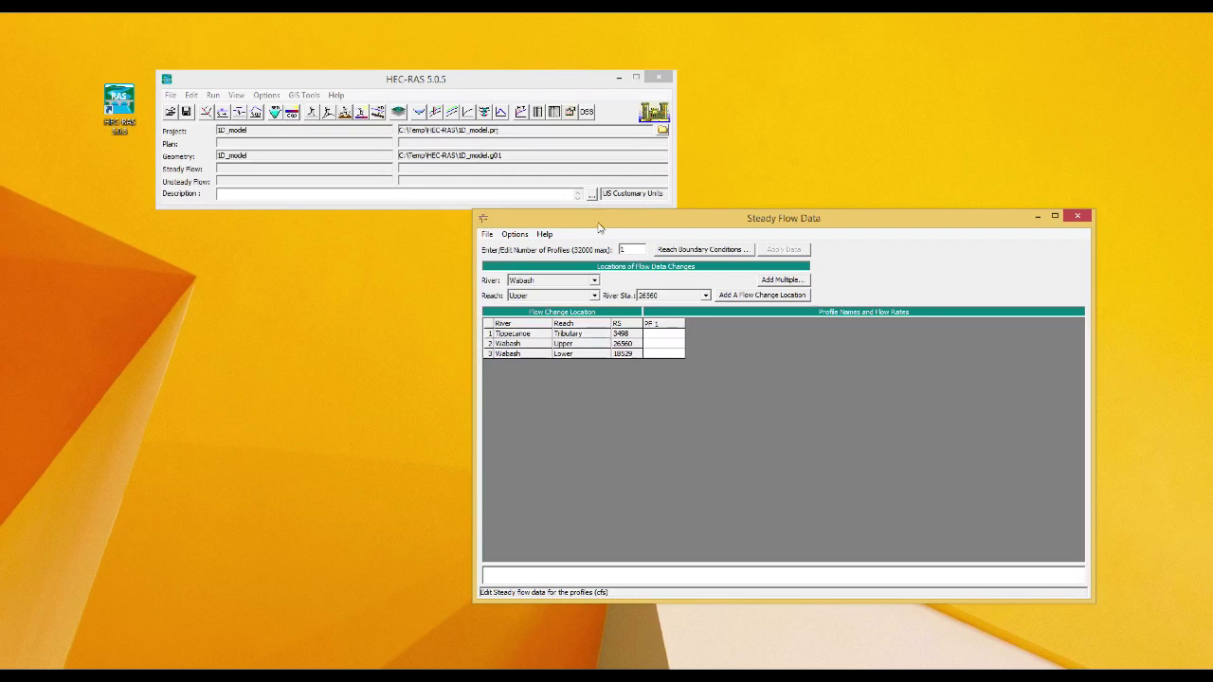
pyautogui.click(488, 235)
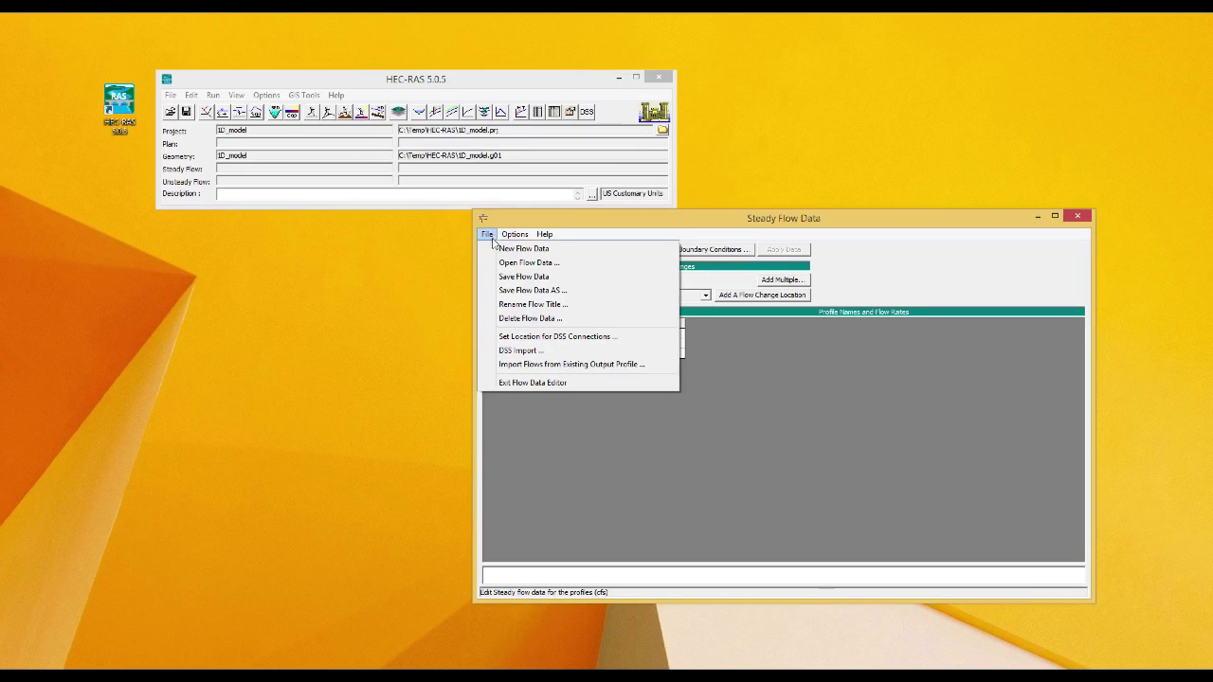
pyautogui.click(504, 291)
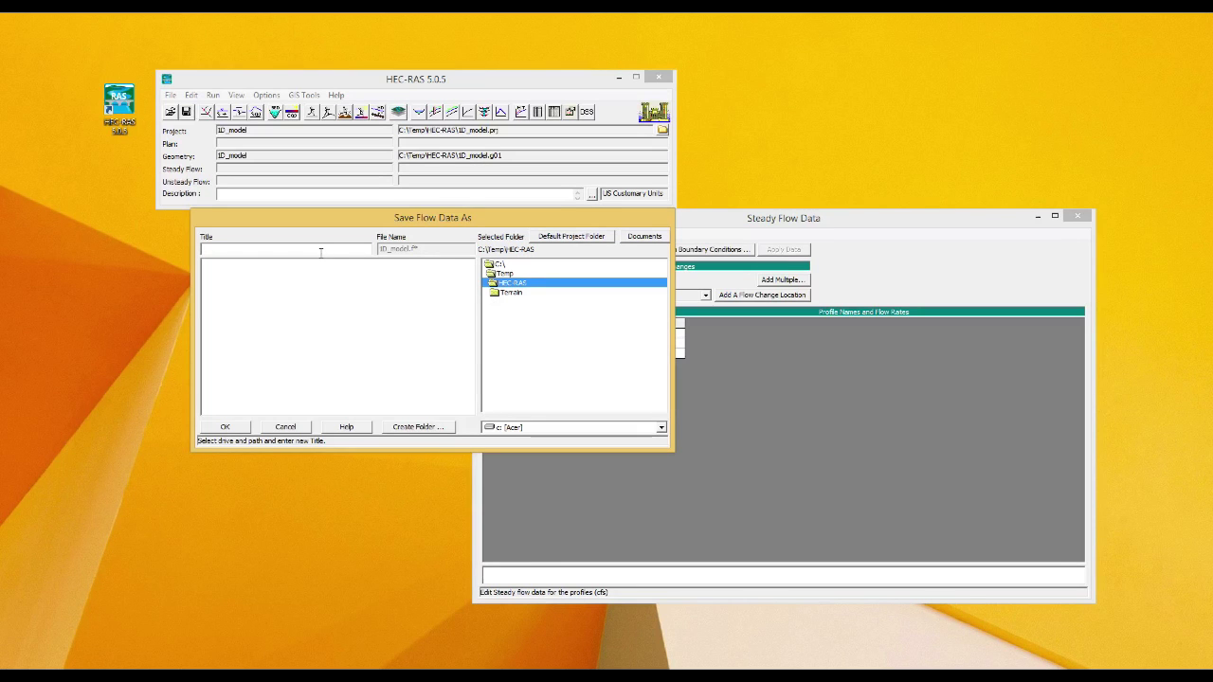
pyautogui.doubleClick(503, 264)
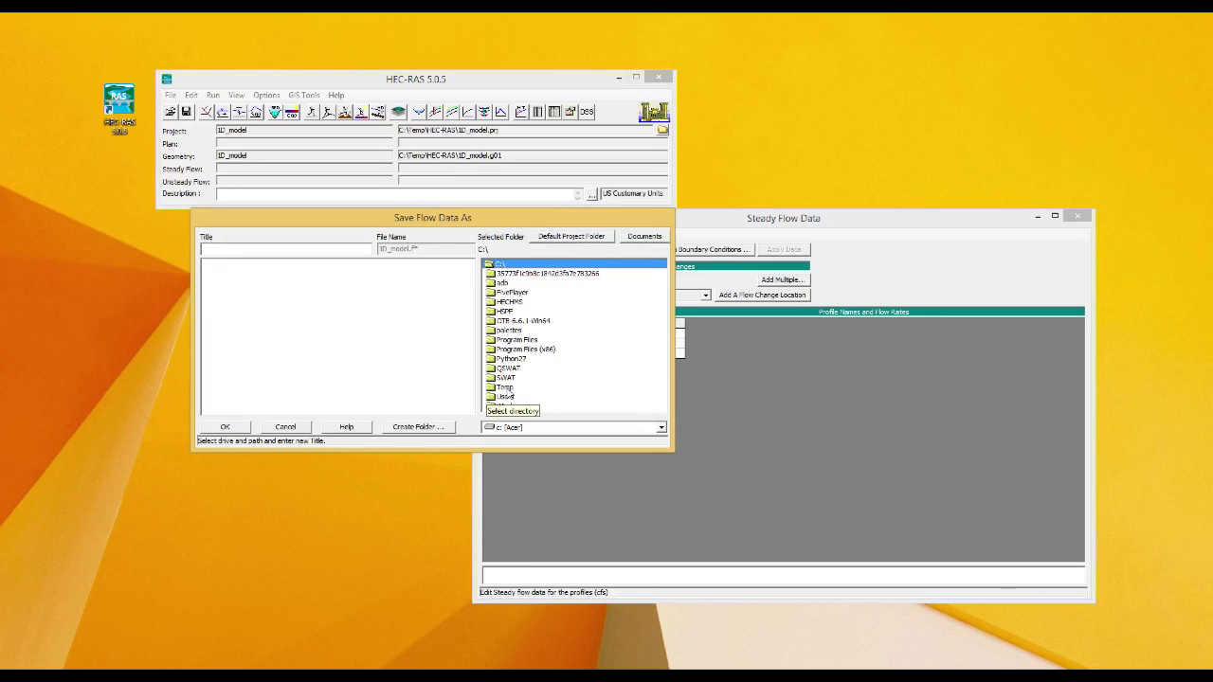
pyautogui.doubleClick(504, 387)
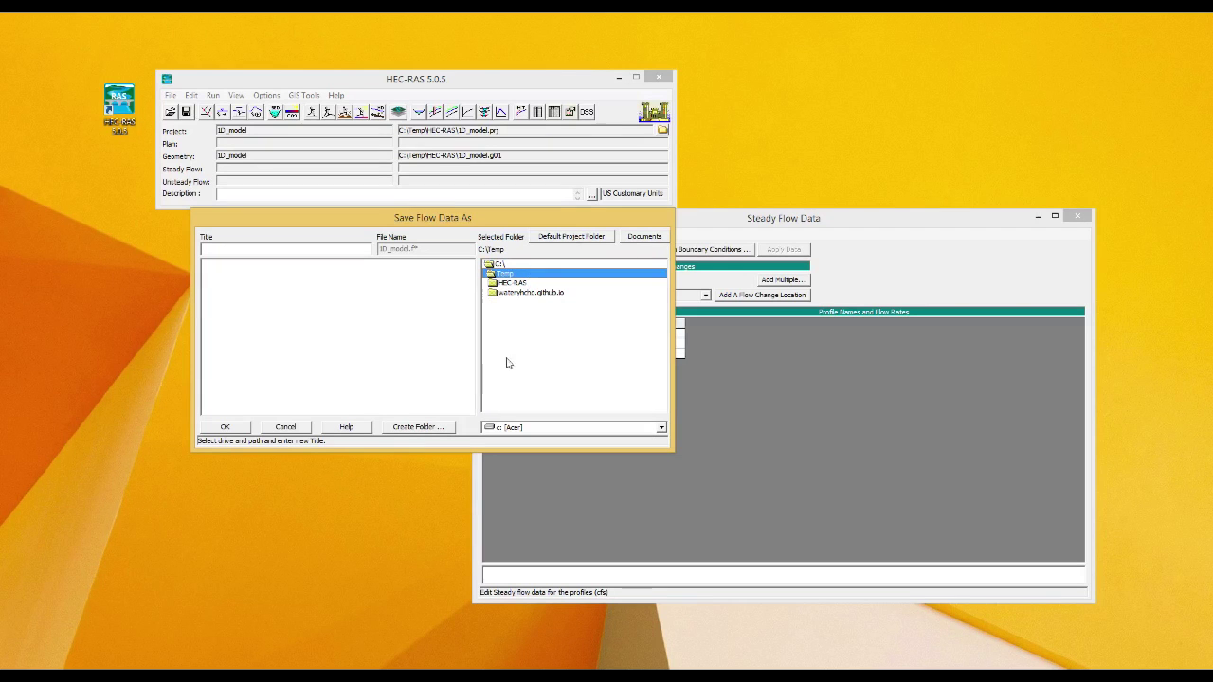
pyautogui.click(510, 283)
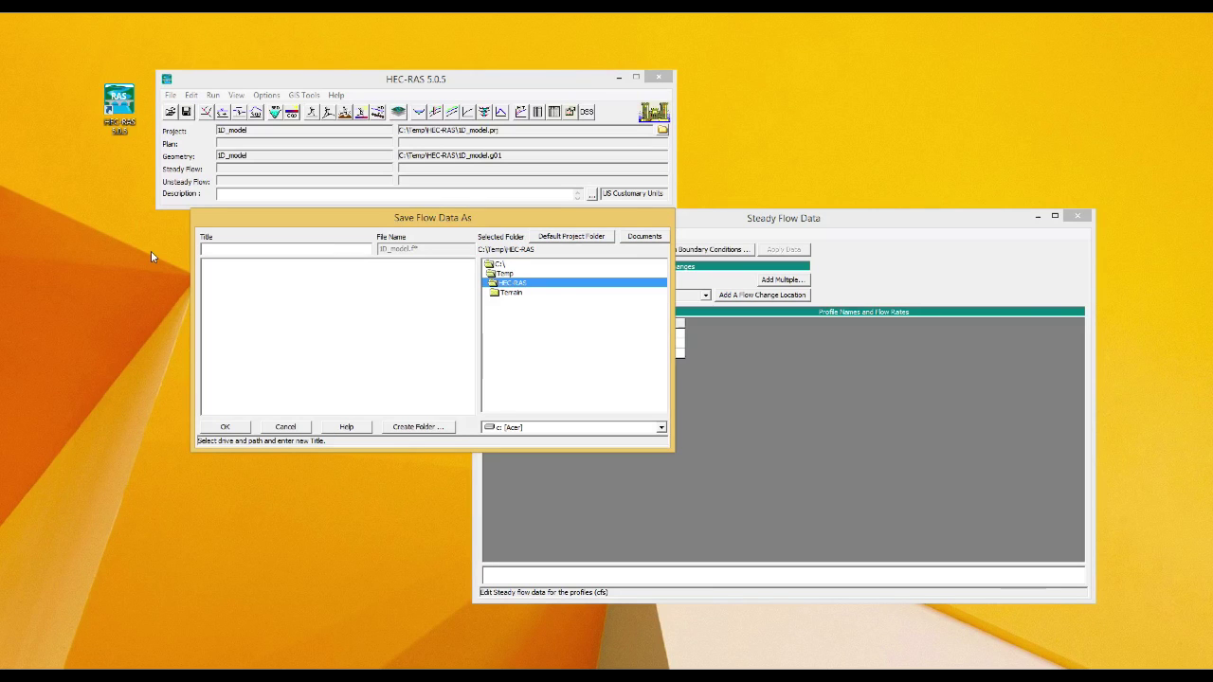
pyautogui.write('1D_model')
pyautogui.click(219, 427)
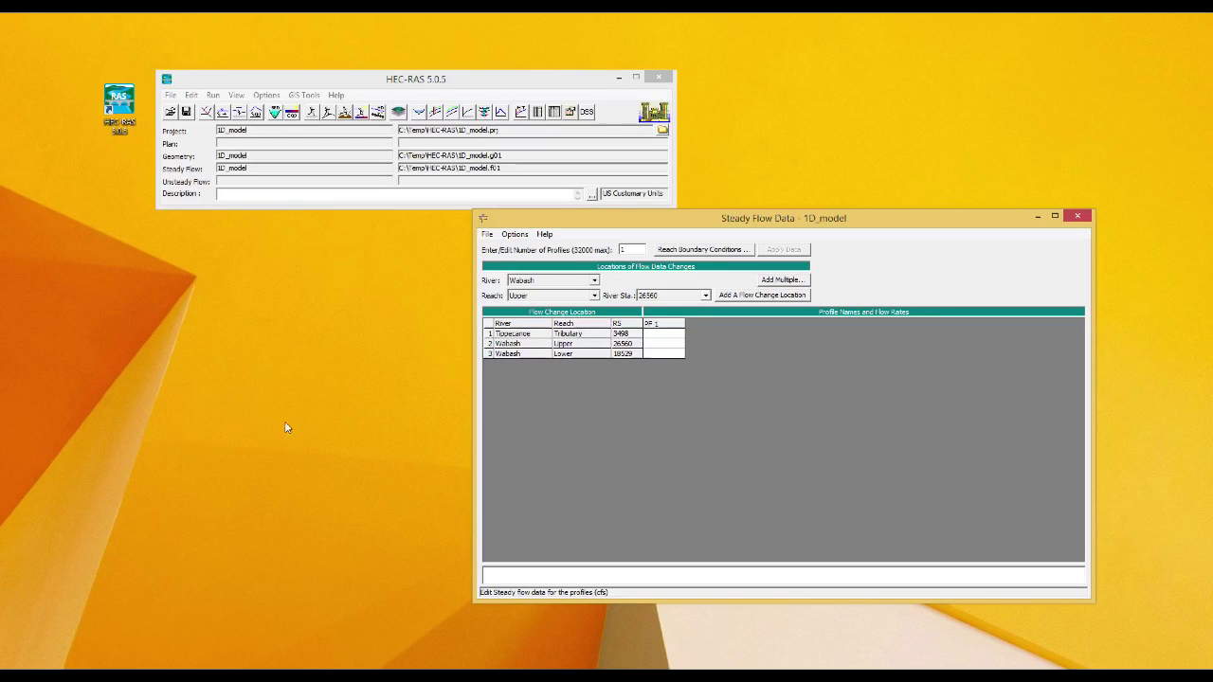
# Step: Check the 1D_model.f01 flow file in the HEC-RAS project folder and close the folder window
pyautogui.click(225, 677)
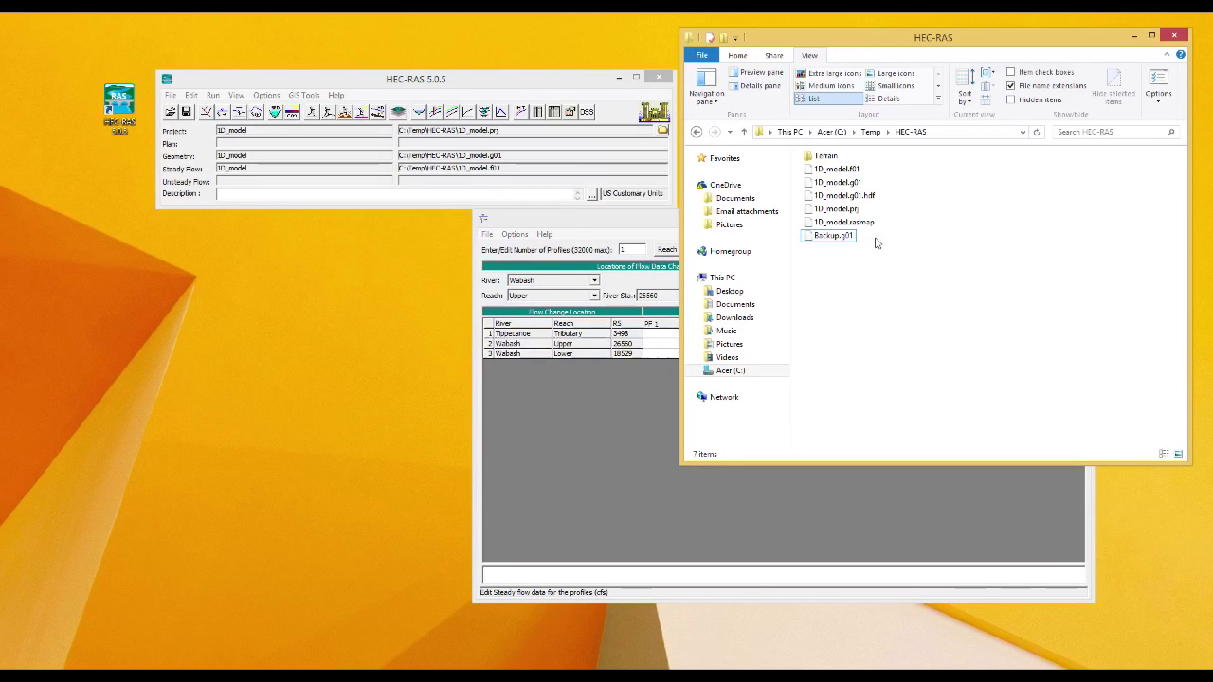
pyautogui.click(846, 172)
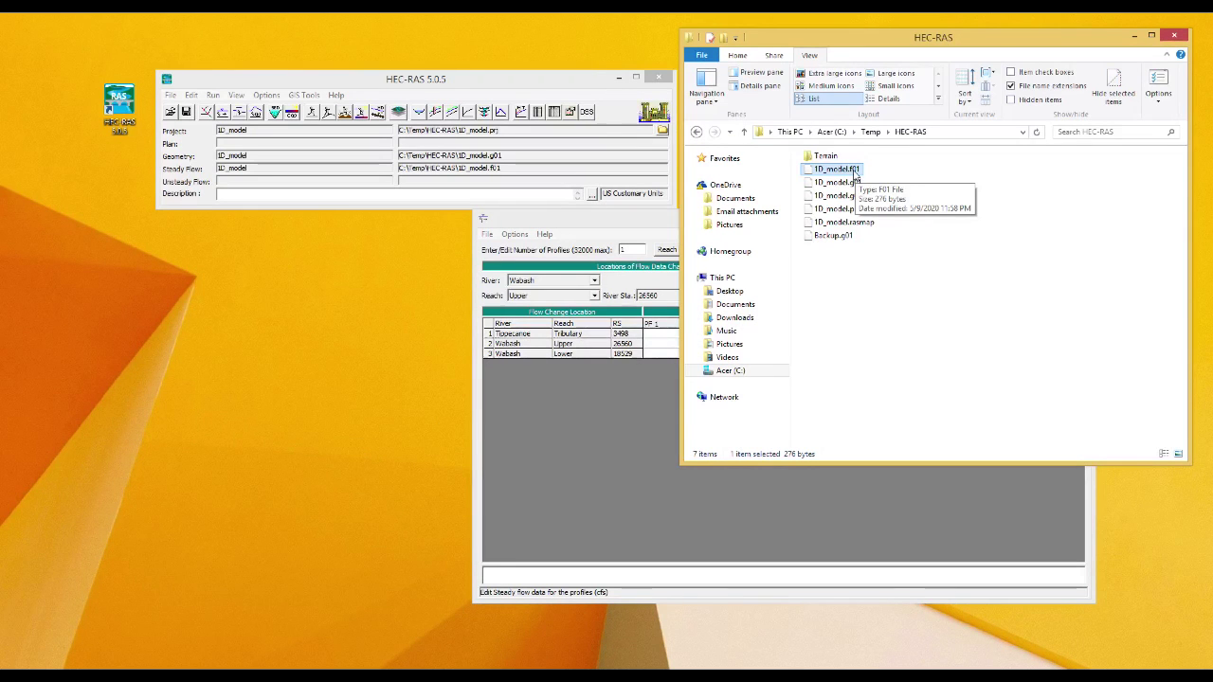
pyautogui.click(948, 199)
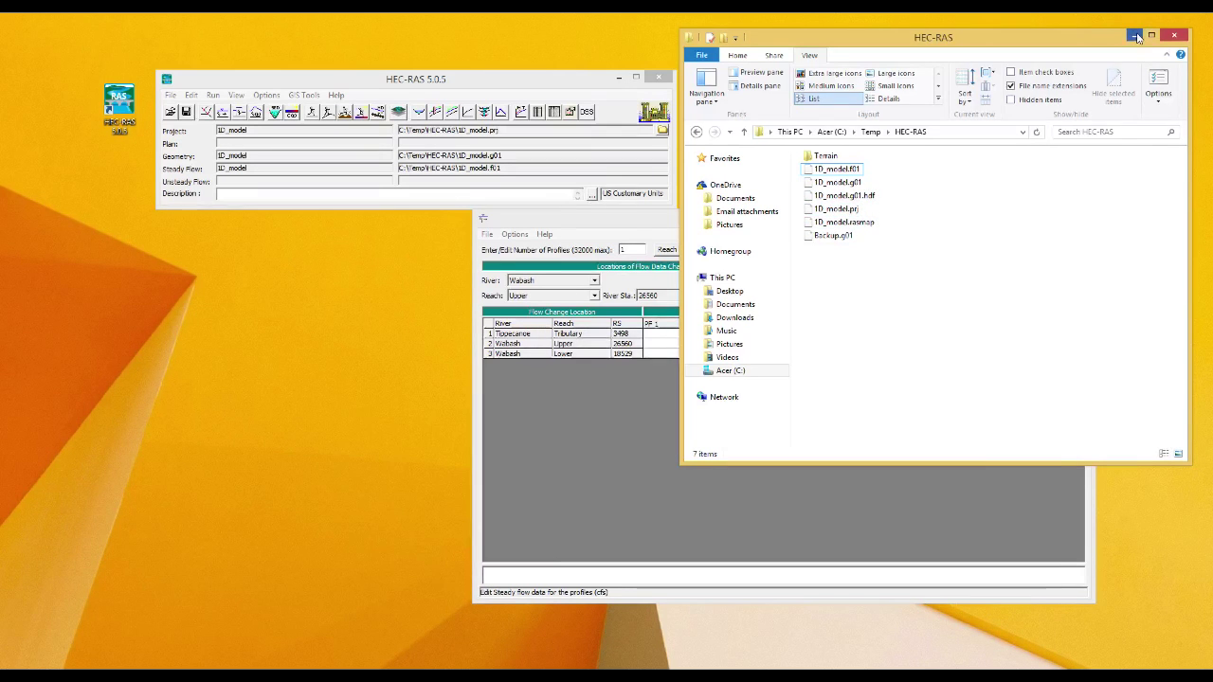
pyautogui.click(1174, 35)
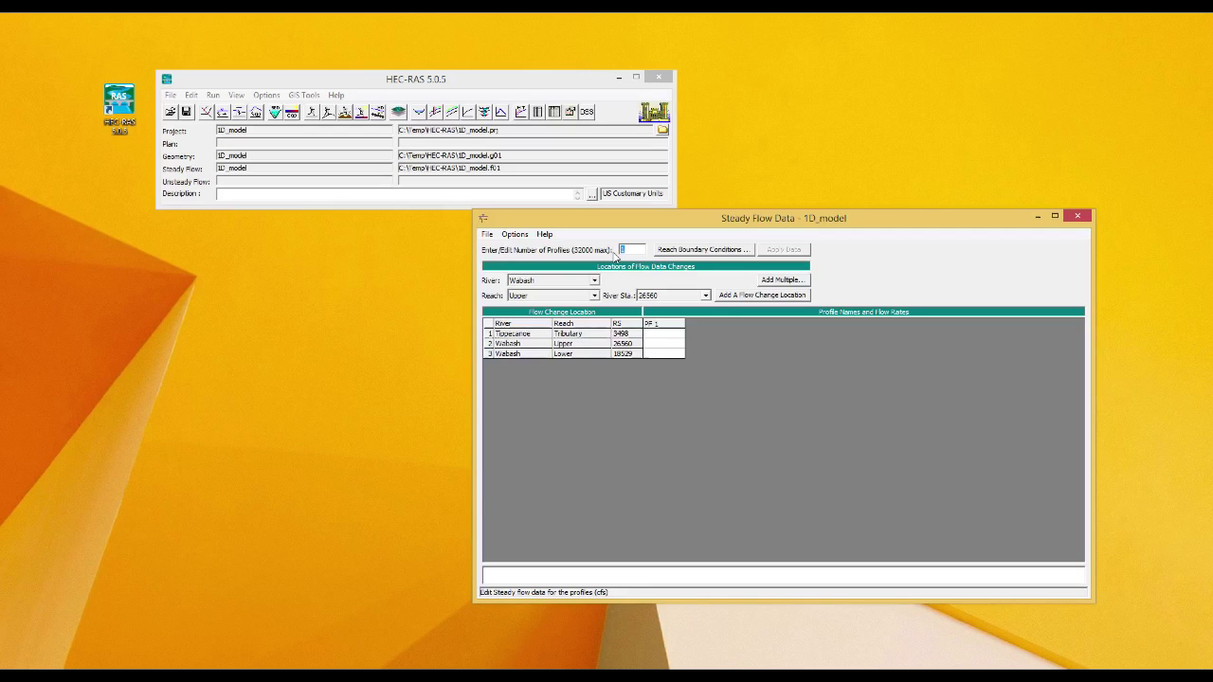
# Step: Set the number of profiles to 3 and enter Tippecanoe Tributary flows of 14000, 21000 and 28000 cfs
pyautogui.write('3')
pyautogui.click(775, 250)
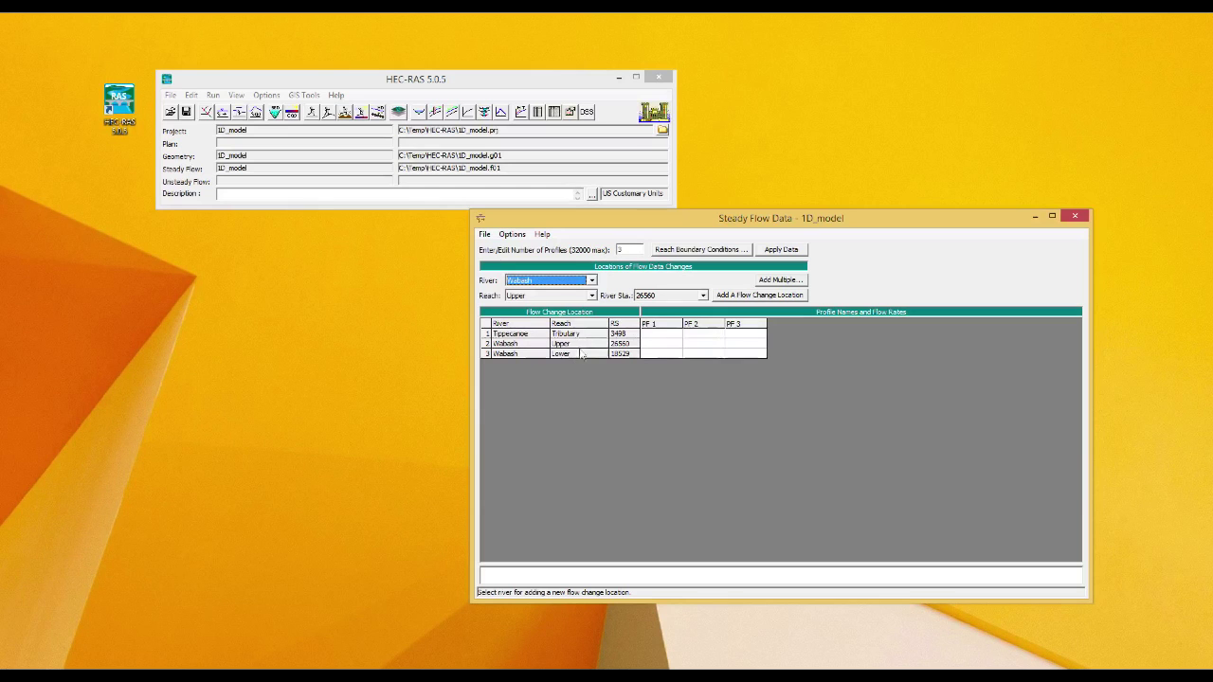
pyautogui.click(656, 334)
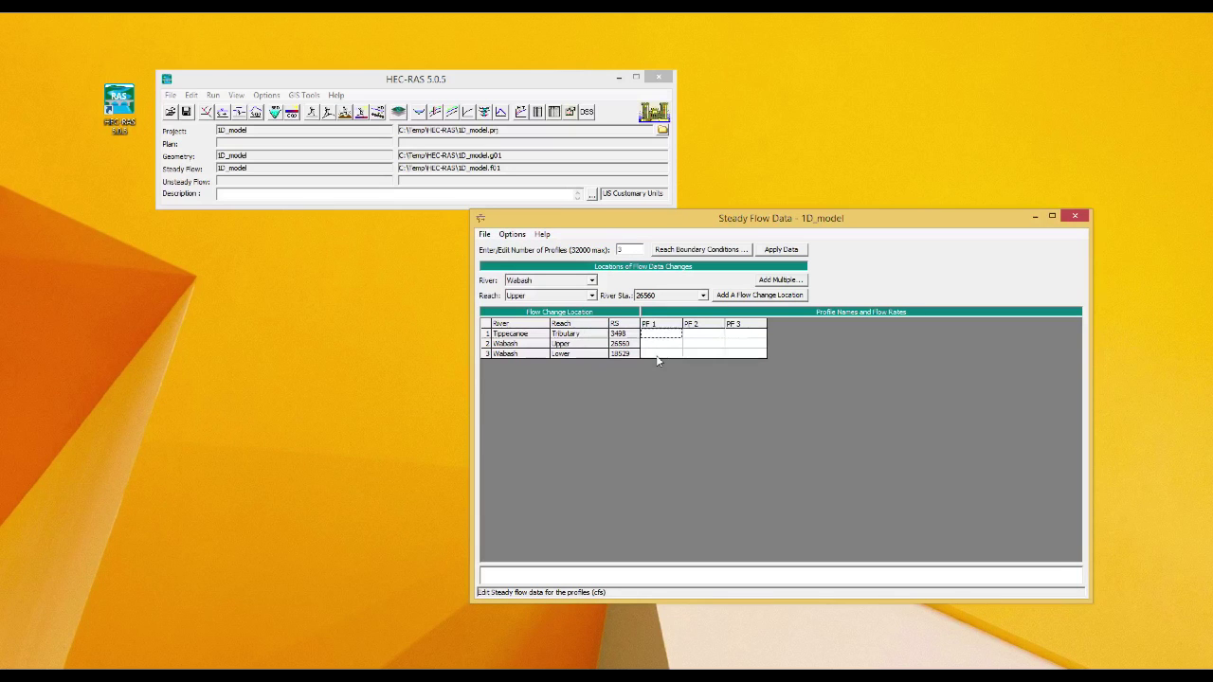
pyautogui.write('14000')
pyautogui.press('Tab')
pyautogui.write('28000')
pyautogui.press('Tab')
pyautogui.write('28000')
pyautogui.press('Tab')
# Step: Enter flows of 28000, 40000 and 60000 cfs for the three profiles of the Wabash Upper reach
pyautogui.write('40000')
pyautogui.press('Tab')
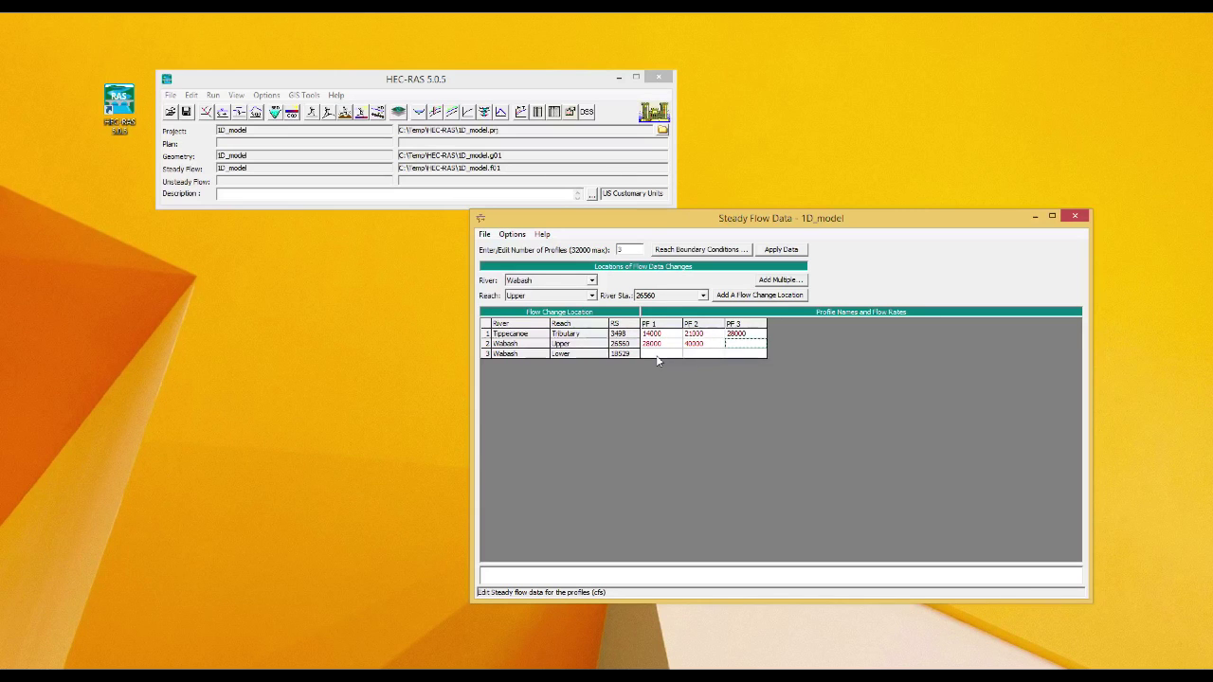
pyautogui.write('60000')
pyautogui.press('Tab')
# Step: Enter Wabash Lower flows of 42000, 61000 and 88000 cfs for the three profiles and apply the flow data
pyautogui.write('000')
pyautogui.press('Tab')
pyautogui.write('61000')
pyautogui.press('Tab')
pyautogui.write('88000')
pyautogui.click(657, 354)
pyautogui.click(797, 251)
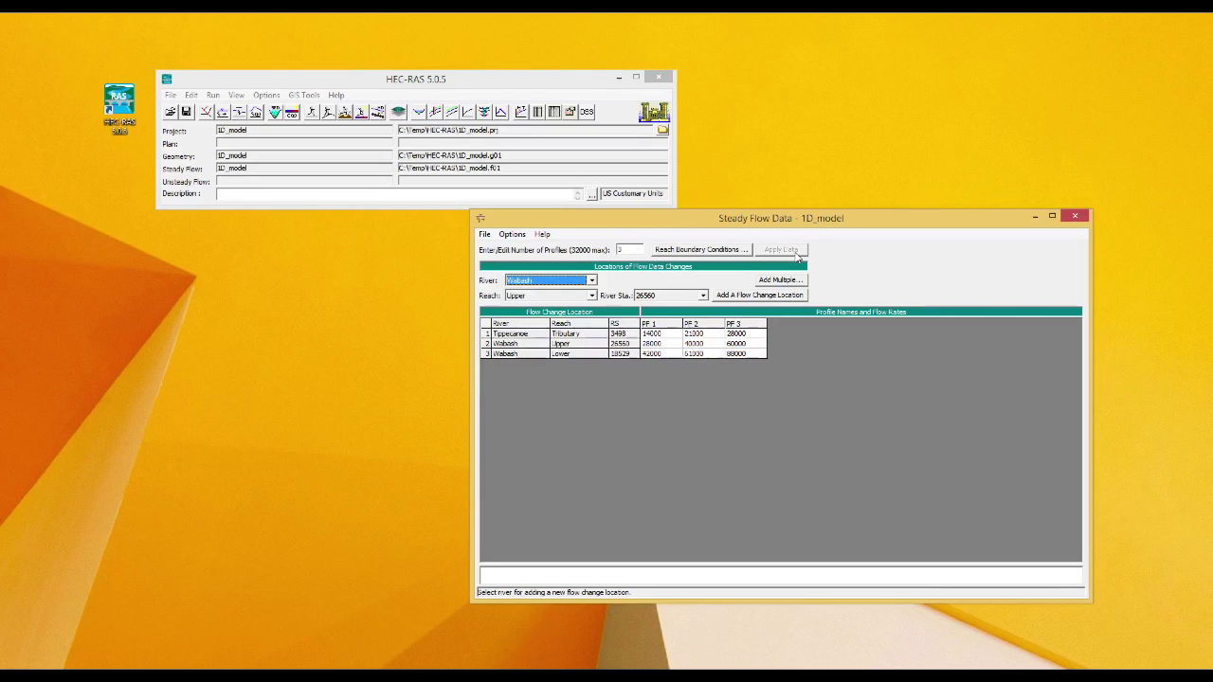
pyautogui.press('Tab')
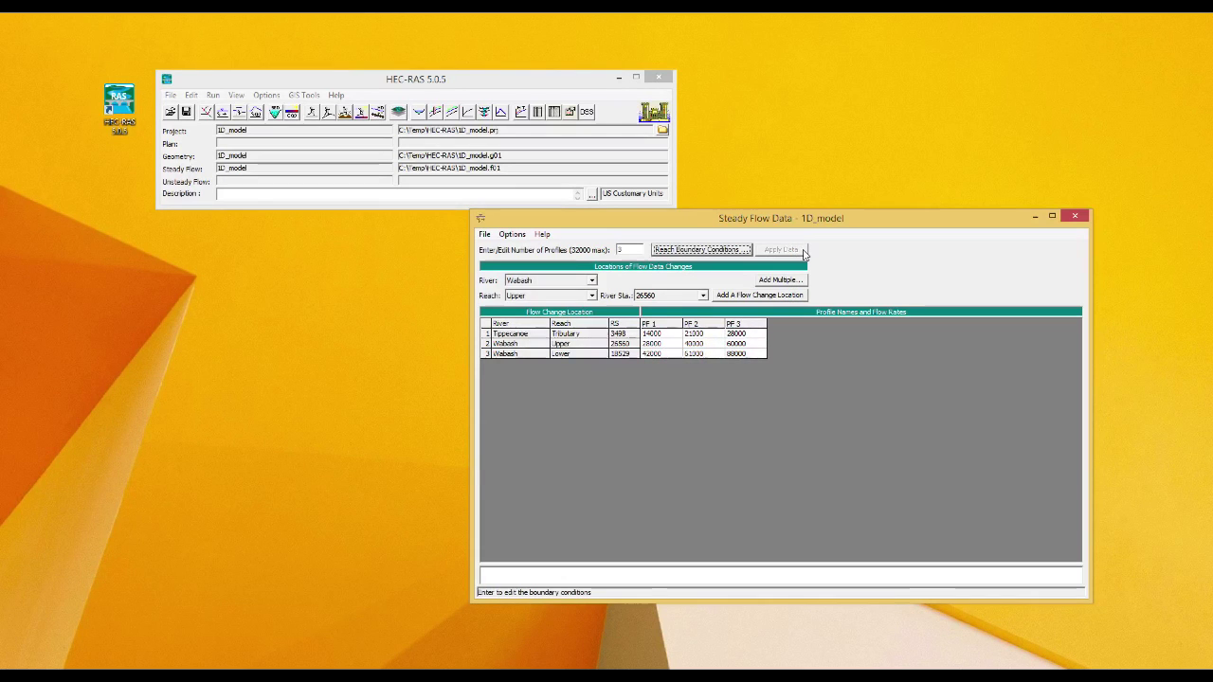
# Step: In the reach boundary conditions, set Critical Depth as the upstream condition for Tippecanoe Tributary and Wabash Upper
pyautogui.click(727, 248)
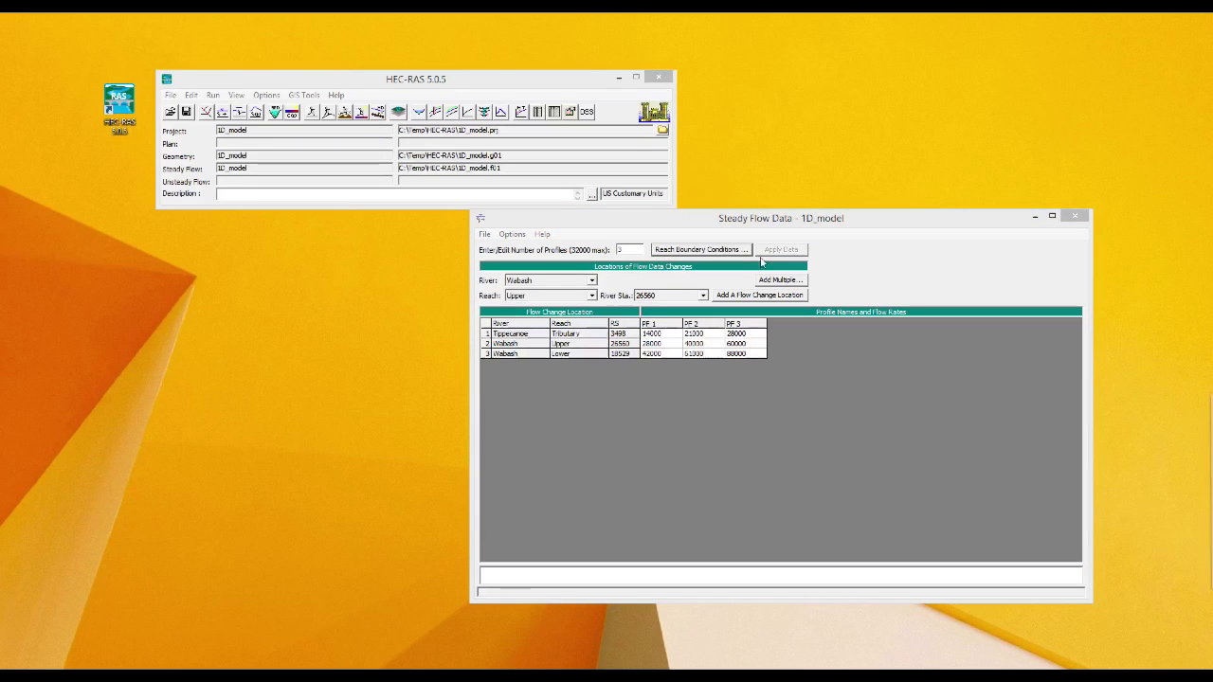
pyautogui.moveTo(930, 396); pyautogui.dragTo(709, 383)
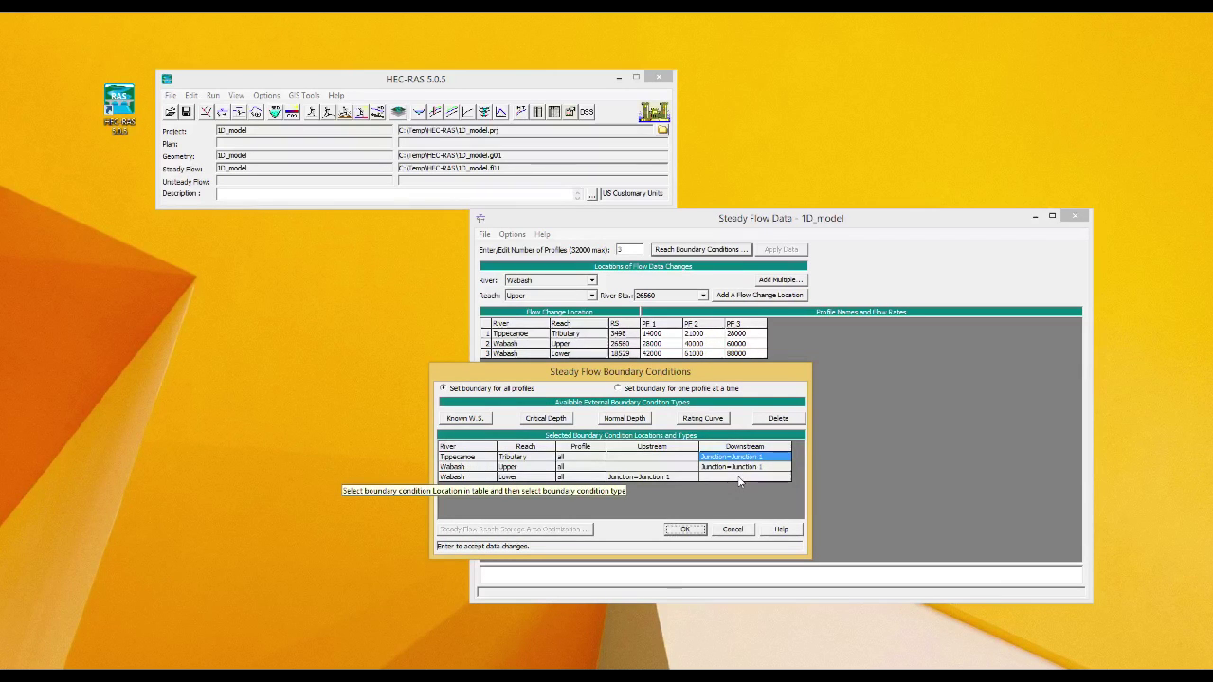
pyautogui.click(659, 459)
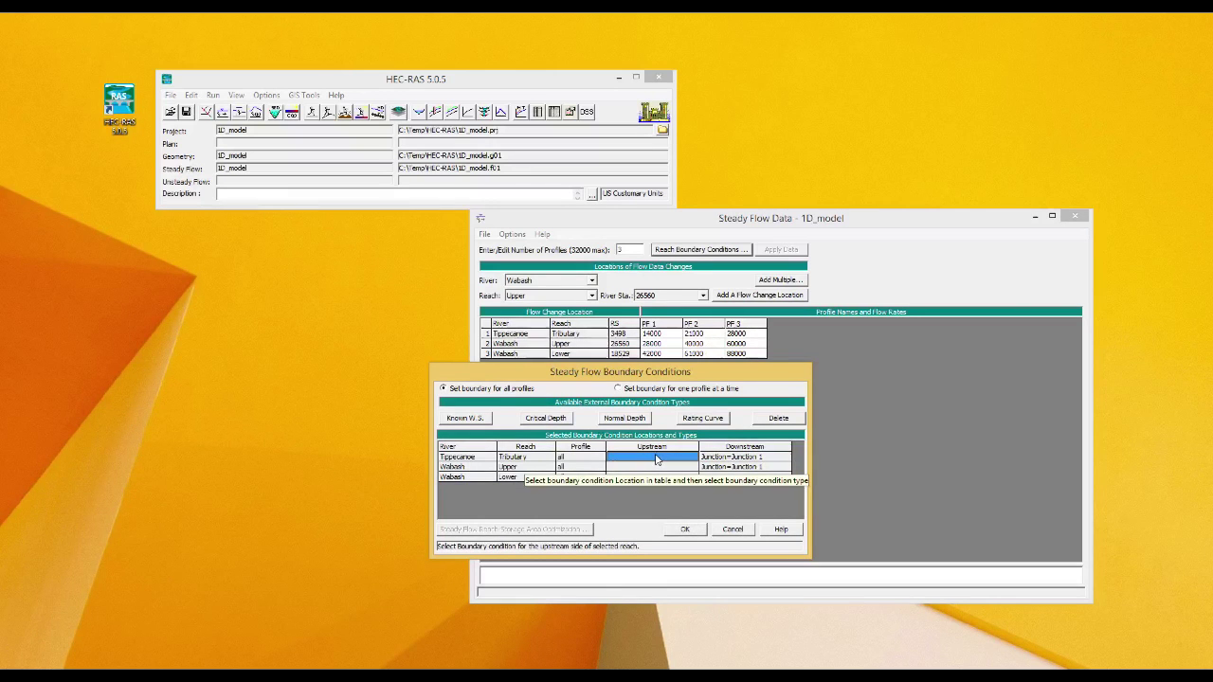
pyautogui.click(547, 422)
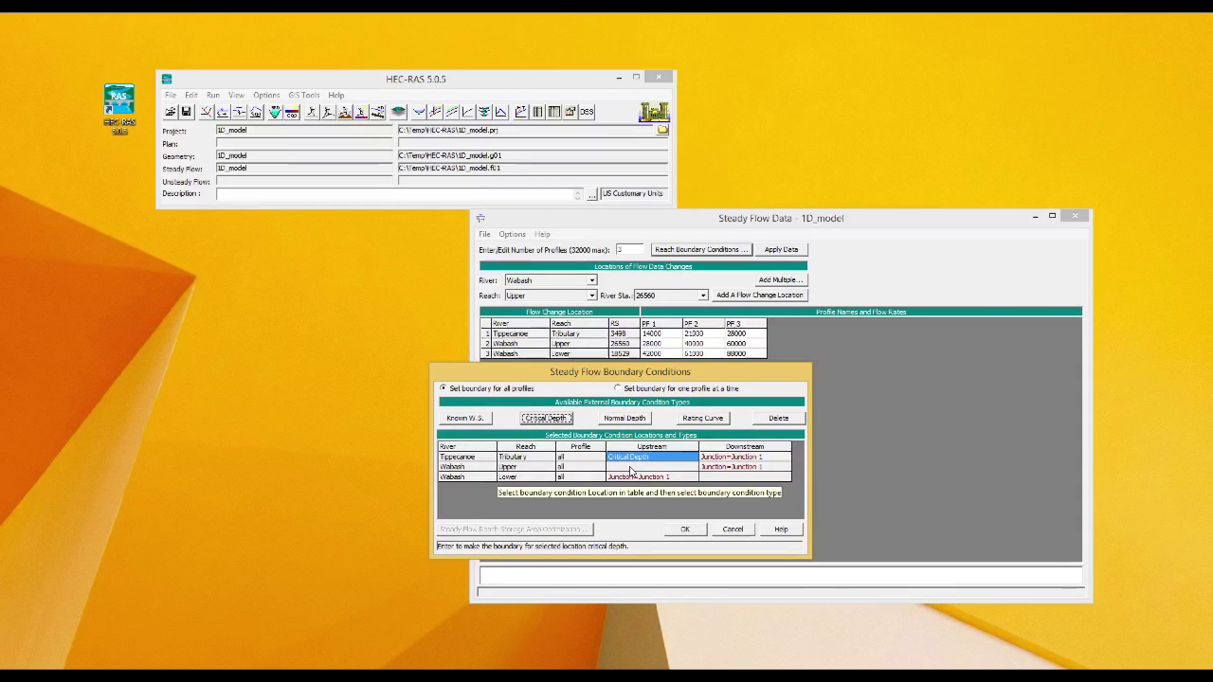
pyautogui.click(631, 468)
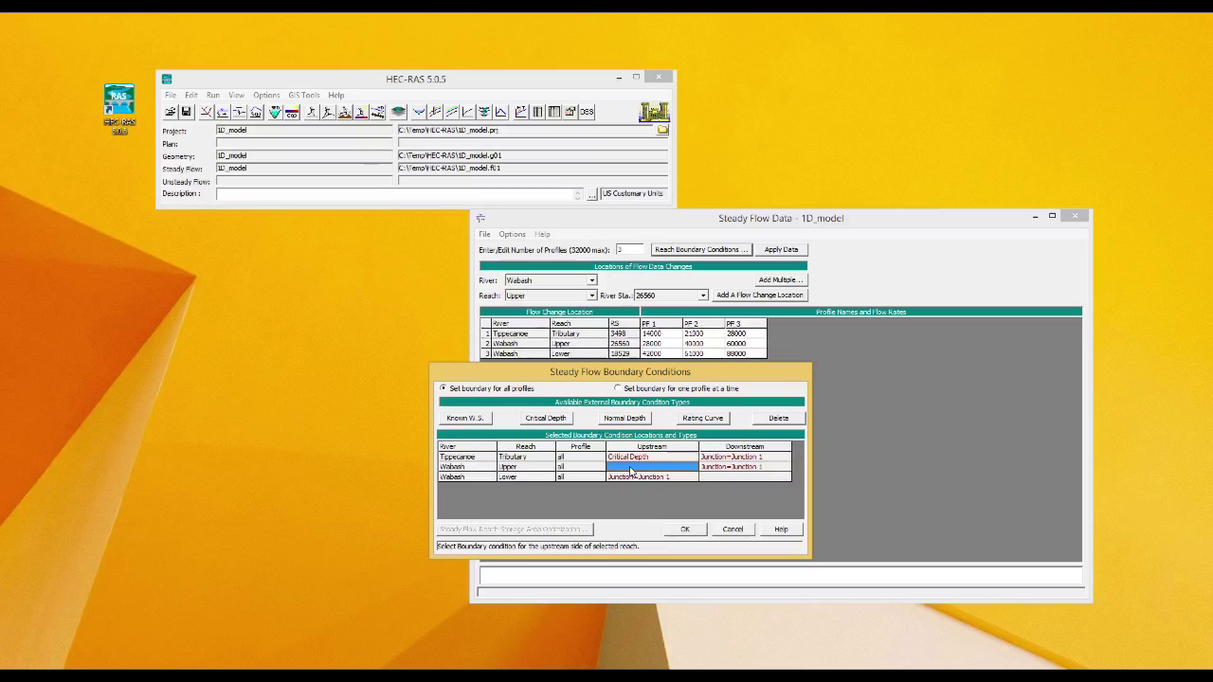
pyautogui.click(553, 419)
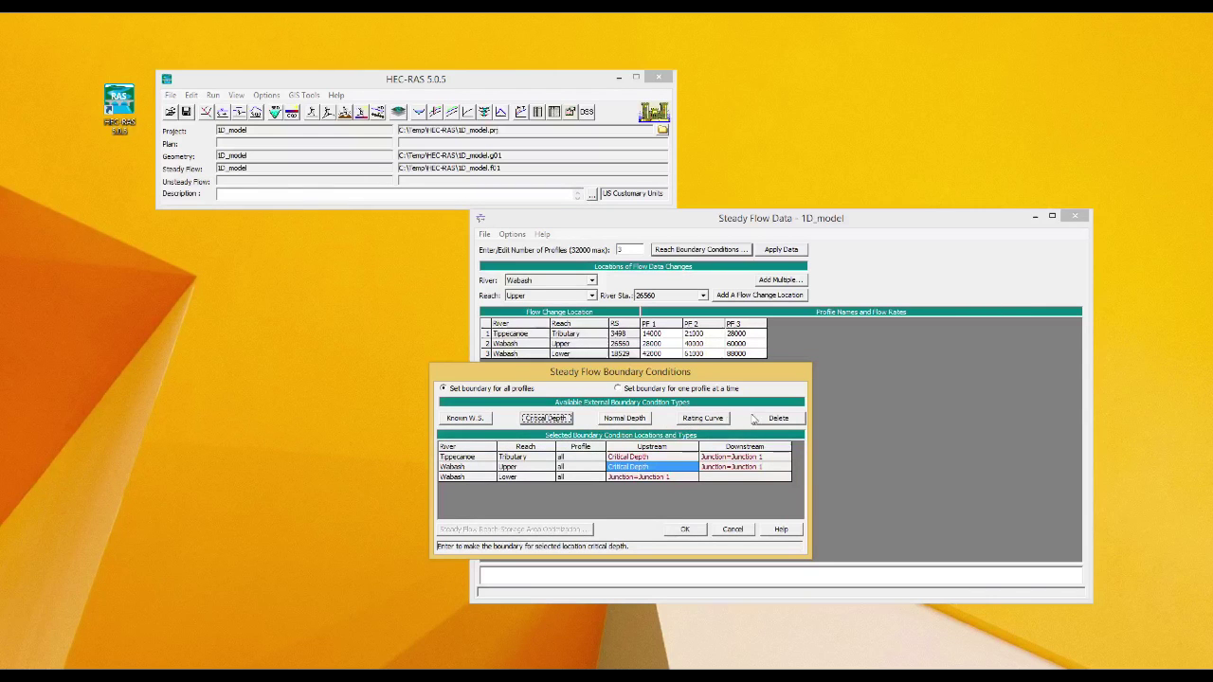
# Step: Set the Wabash Lower downstream boundary to Normal Depth with a slope of 0.002, accept it, and close the flow data editor
pyautogui.click(723, 477)
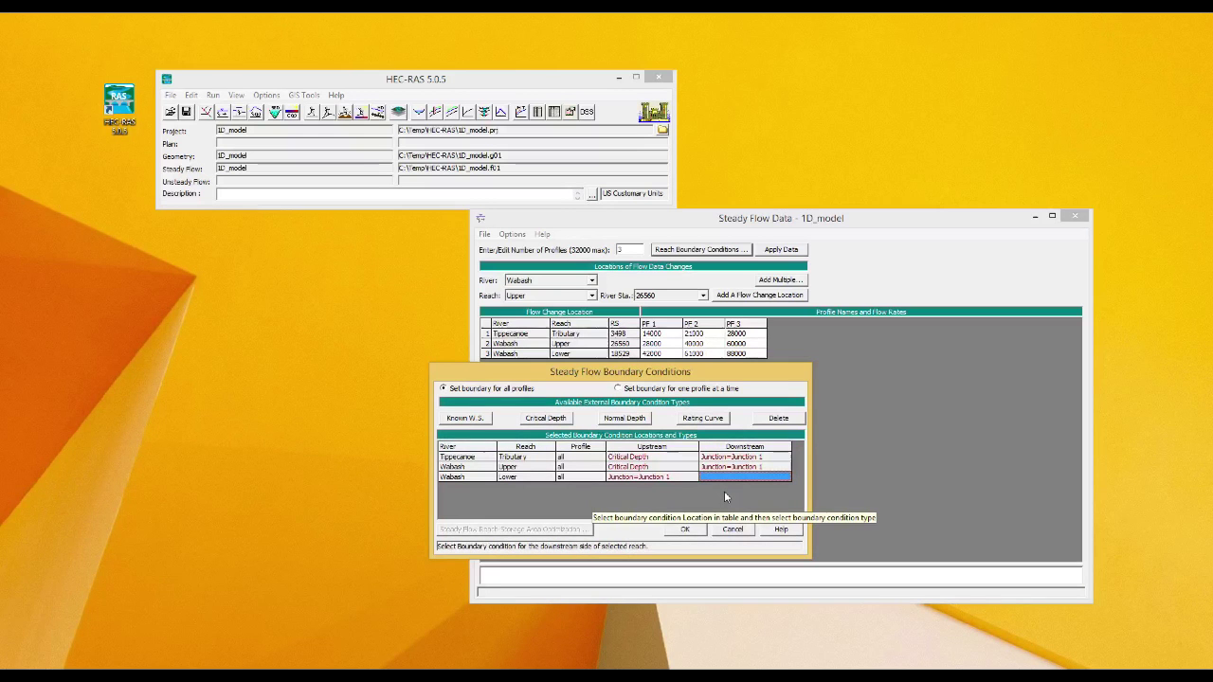
pyautogui.click(612, 419)
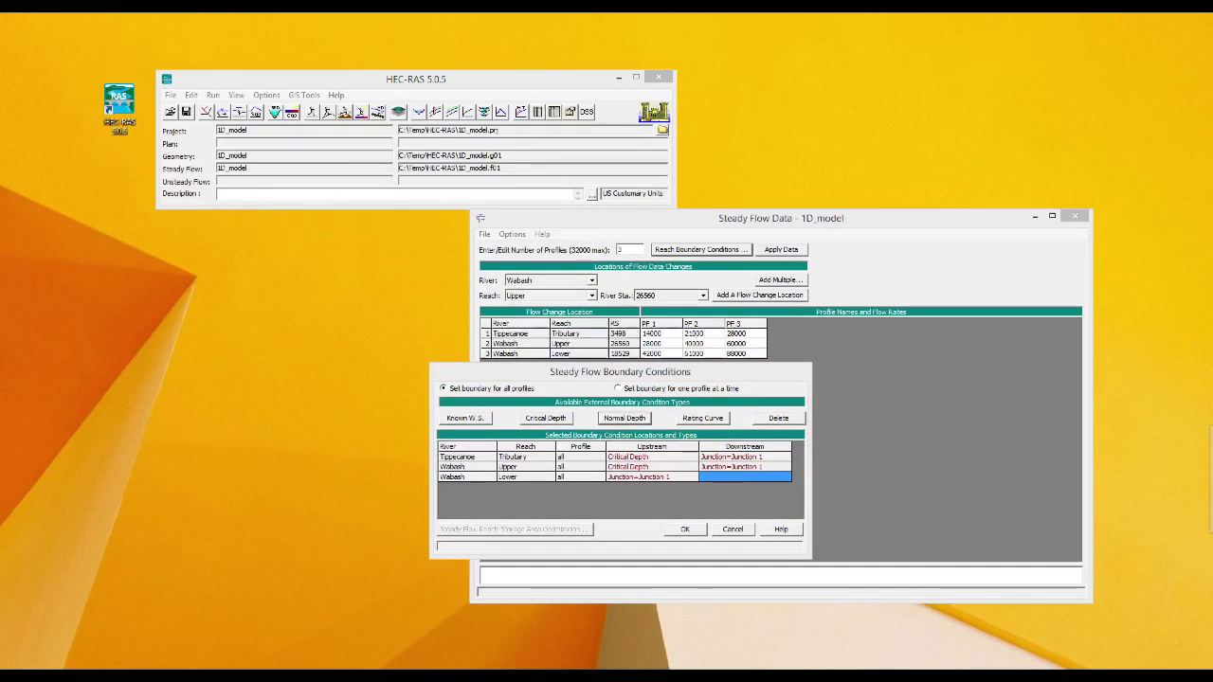
pyautogui.moveTo(967, 403); pyautogui.dragTo(623, 418)
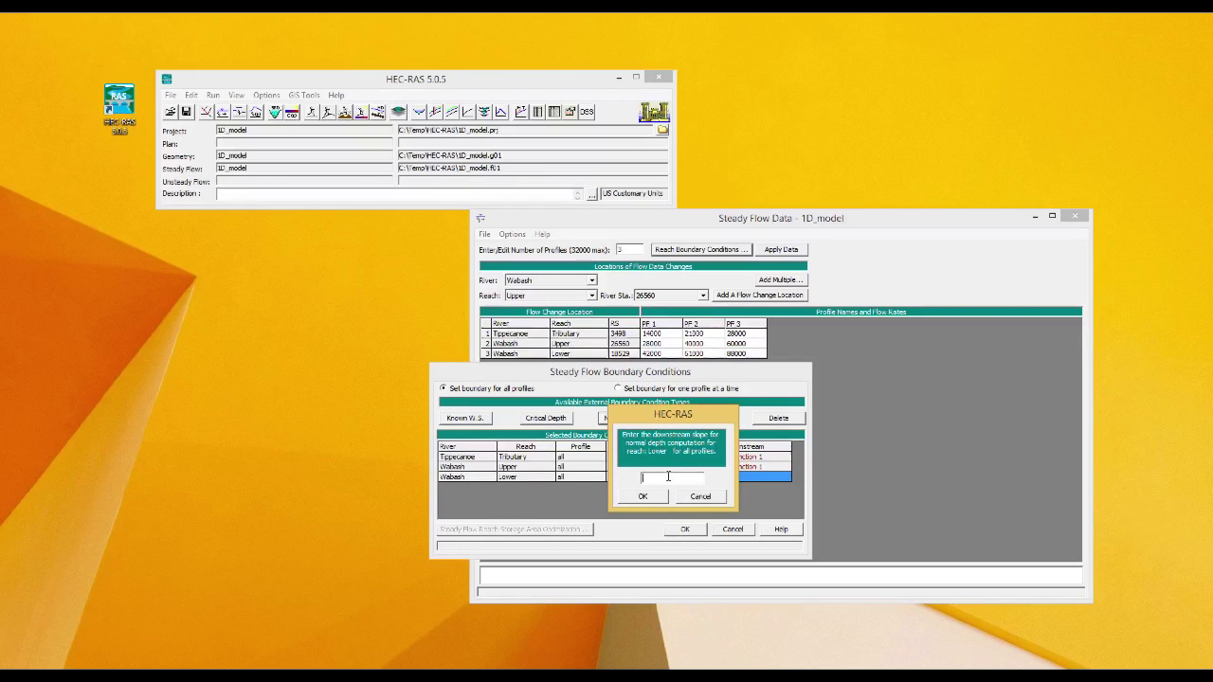
pyautogui.write('0.002')
pyautogui.click(645, 494)
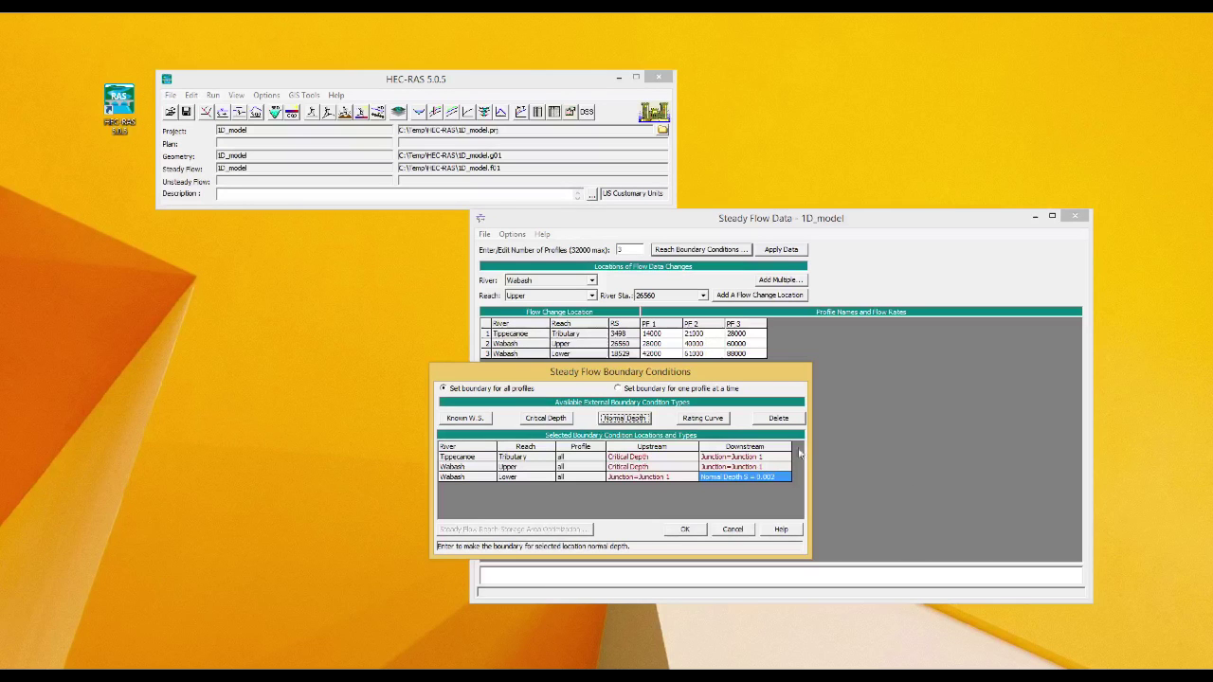
pyautogui.click(687, 530)
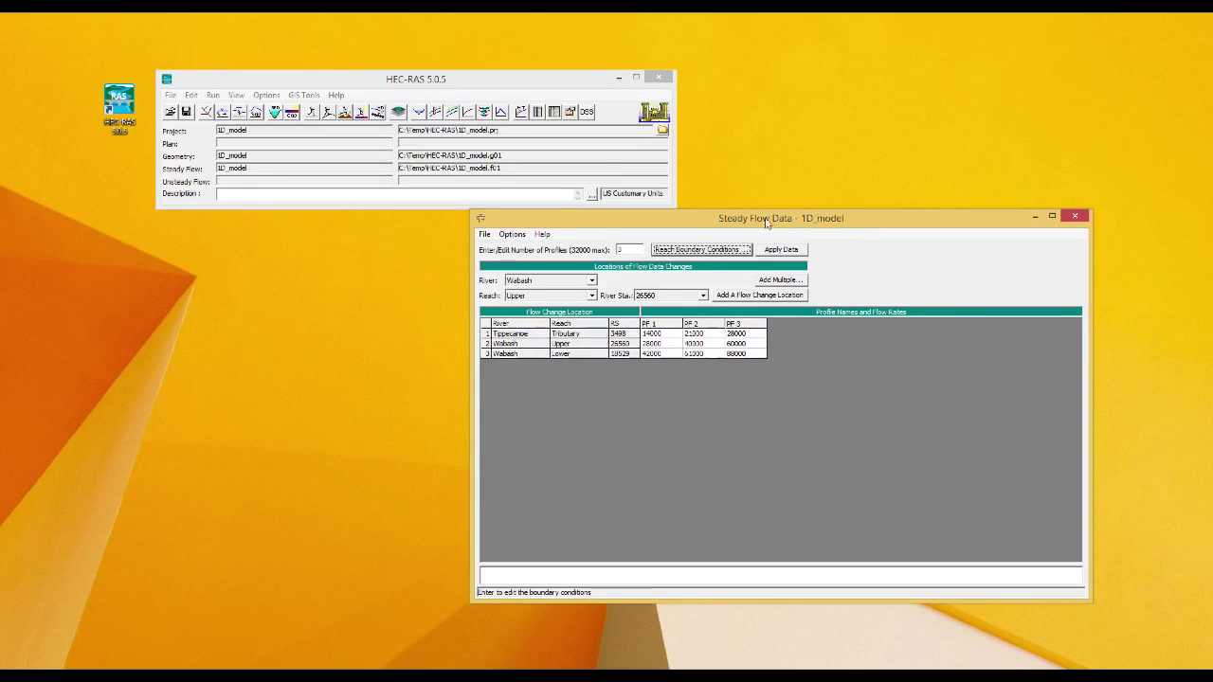
pyautogui.click(1075, 217)
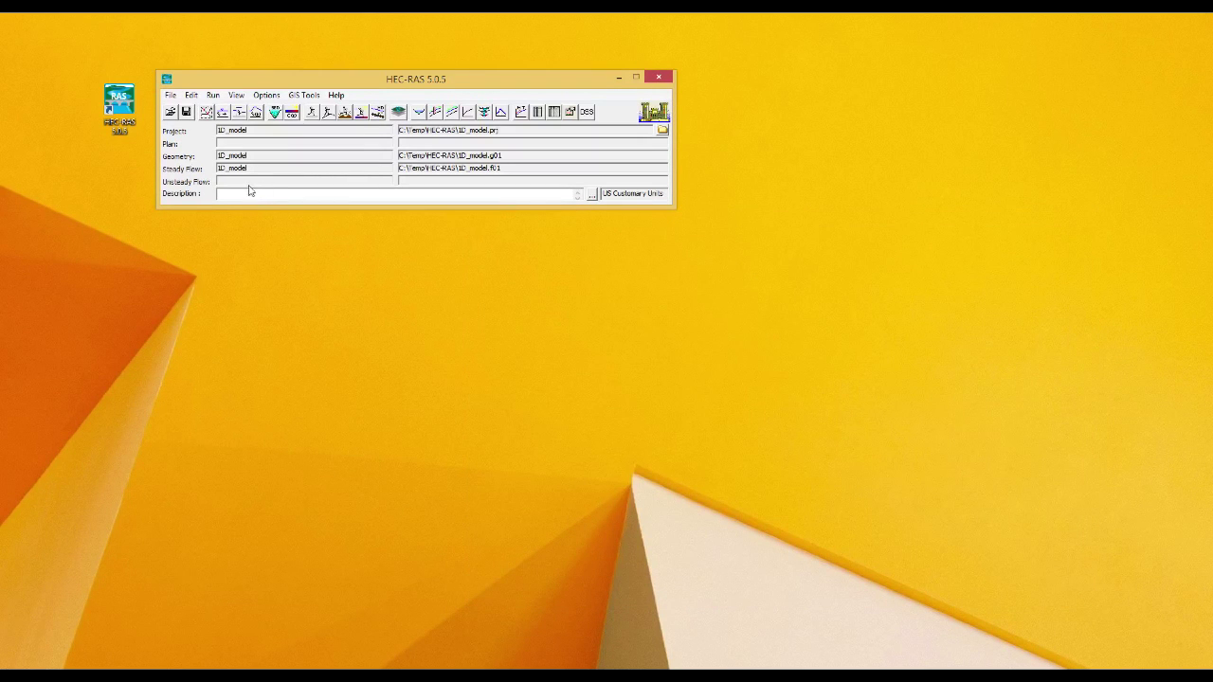
# Step: Reopen the steady flow data to check the entered flows and close the editor again
pyautogui.click(222, 112)
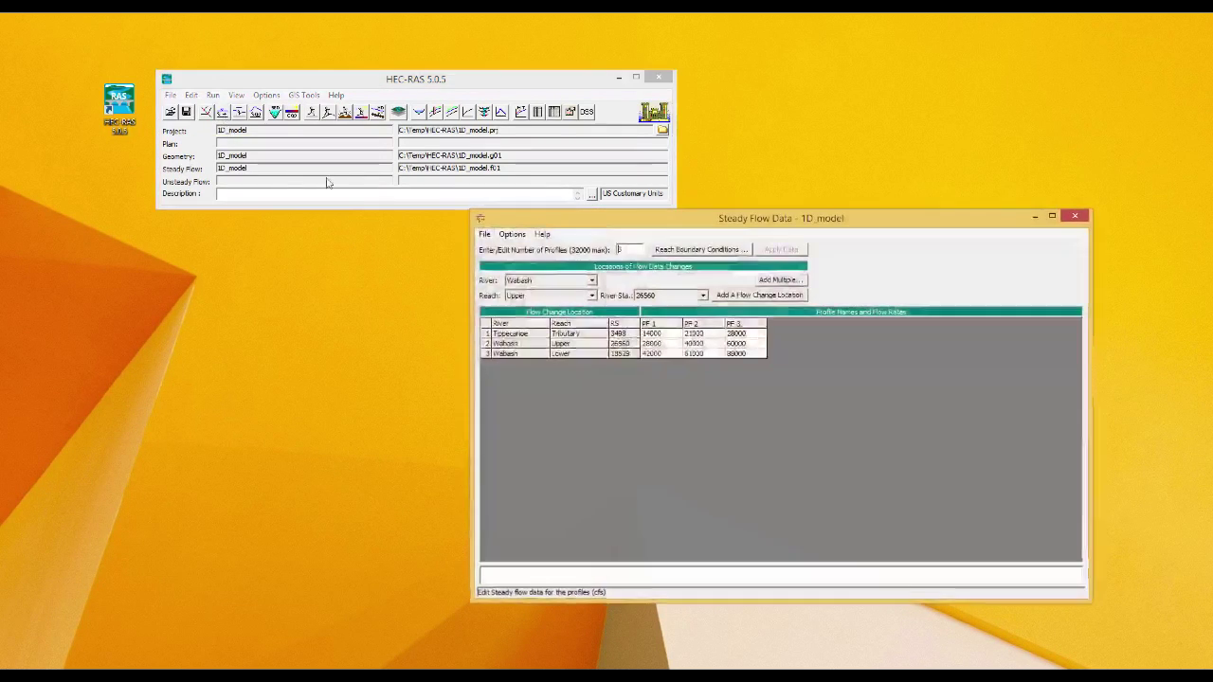
pyautogui.click(1075, 216)
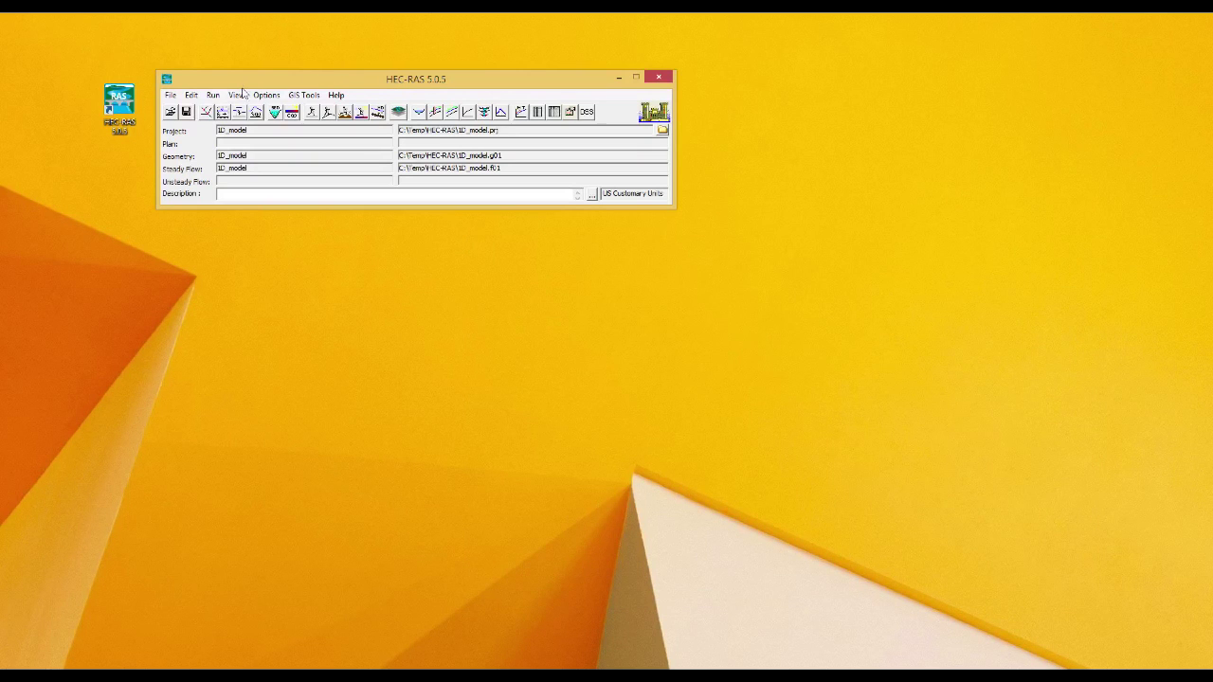
# Step: Open the steady flow analysis and create a new plan titled 1D_model in the C:\Temp\HEC-RAS folder
pyautogui.click(213, 95)
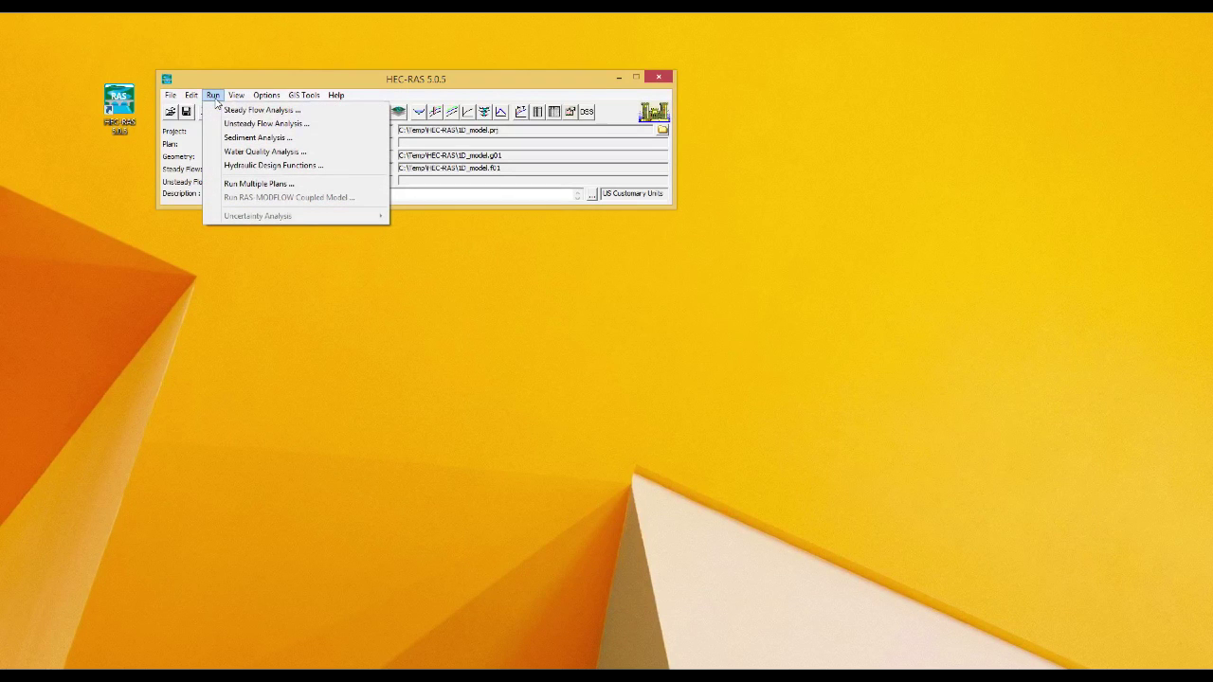
pyautogui.click(248, 110)
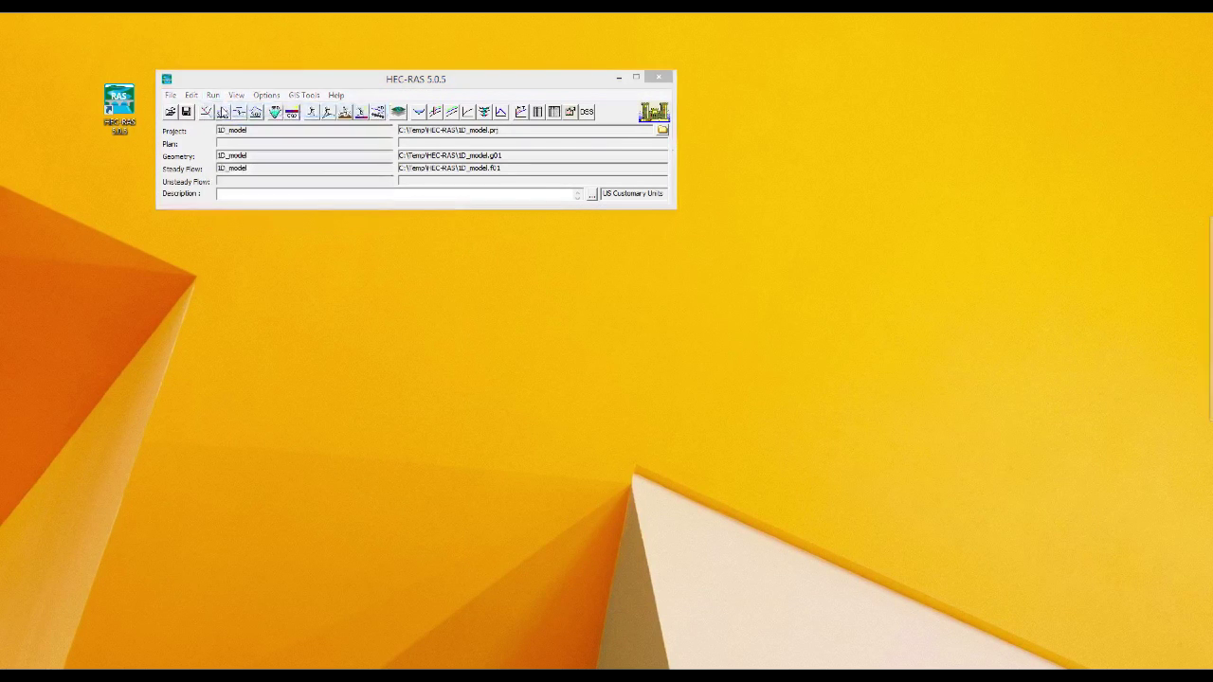
pyautogui.moveTo(804, 171); pyautogui.dragTo(715, 227)
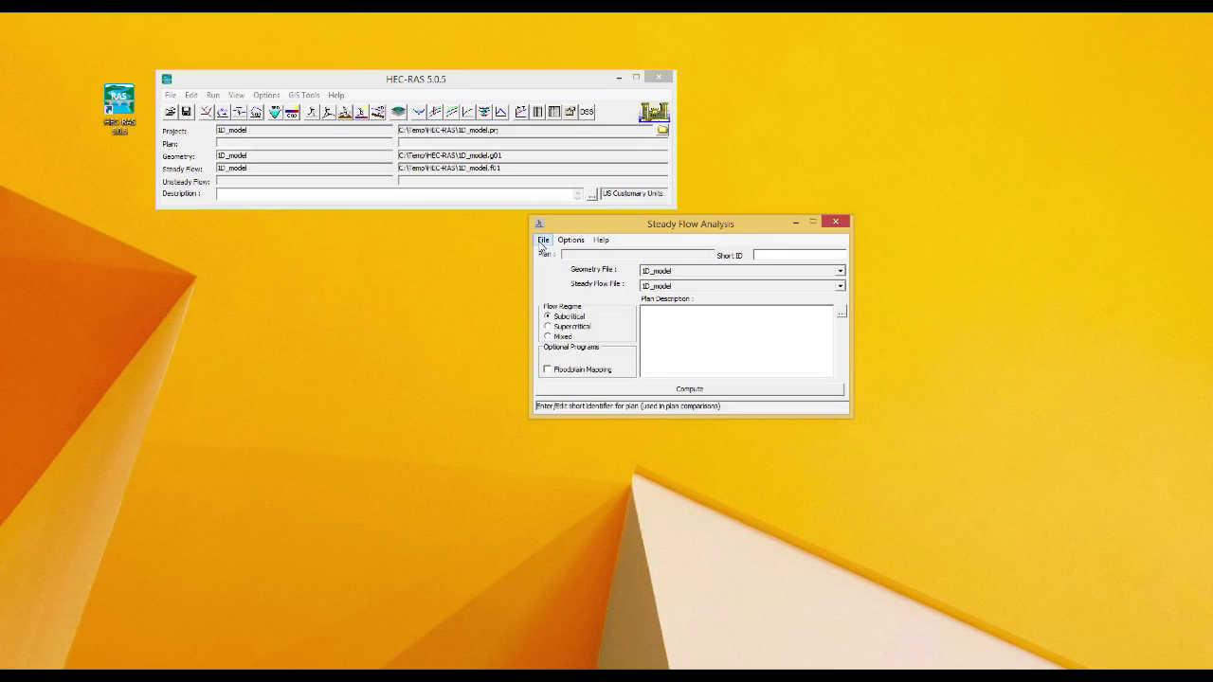
pyautogui.click(543, 241)
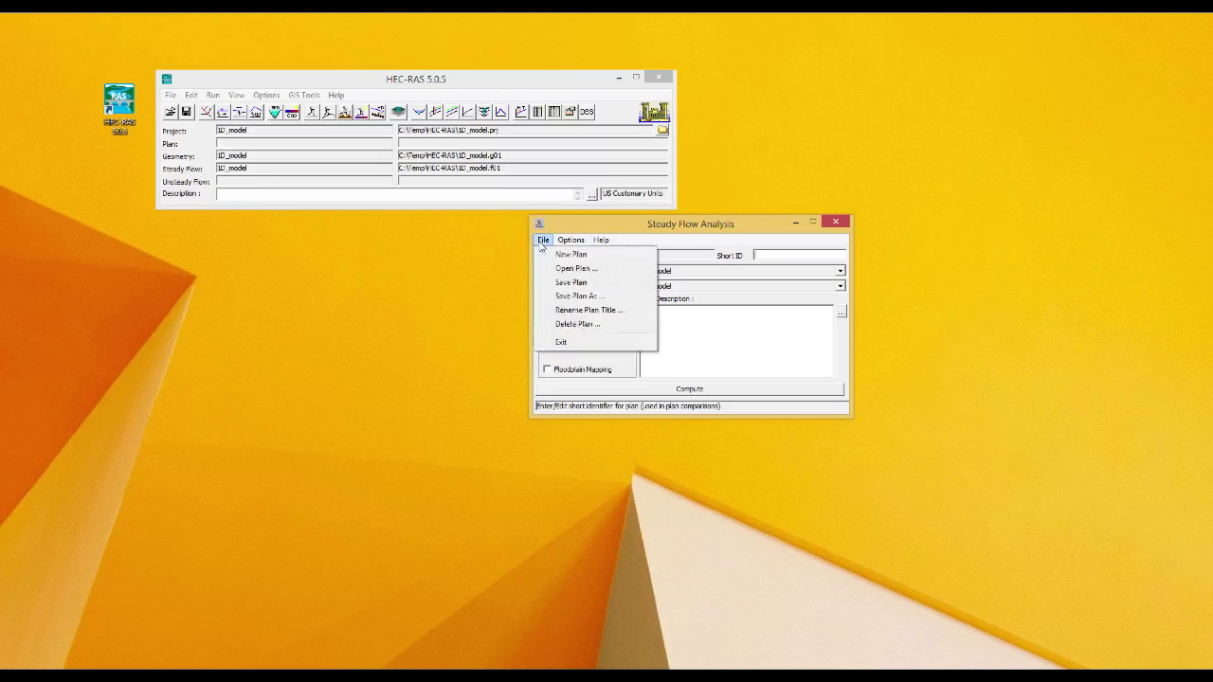
pyautogui.click(569, 255)
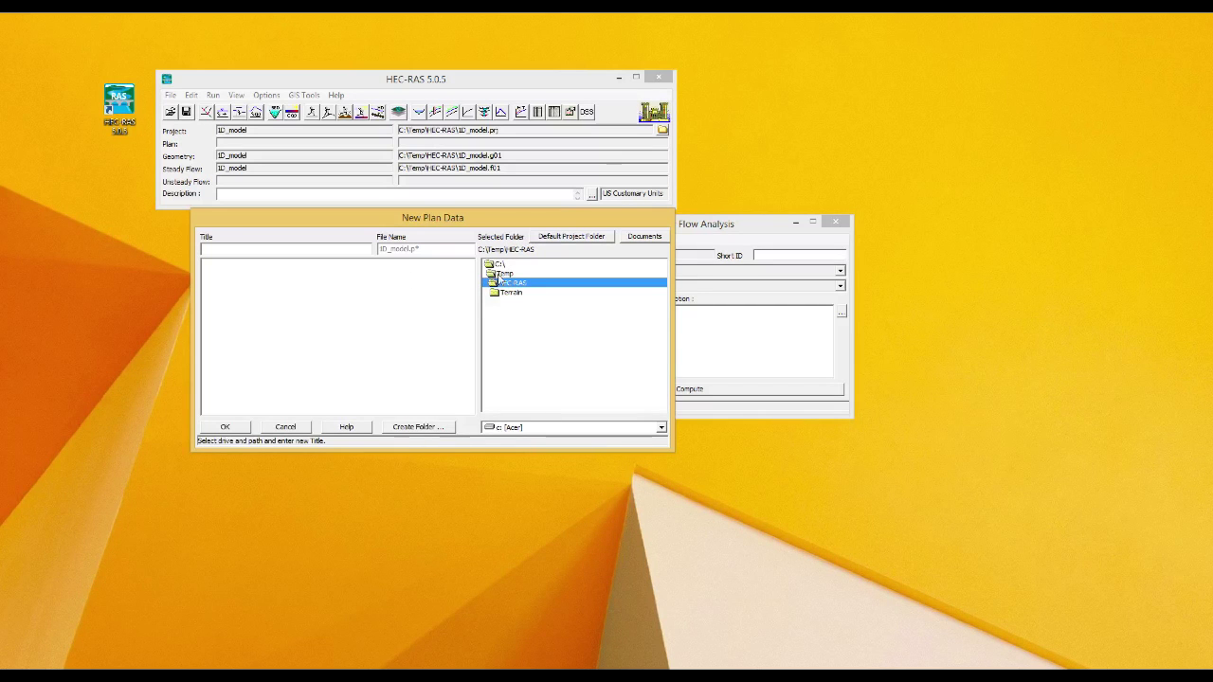
pyautogui.click(353, 247)
pyautogui.write('1D_model')
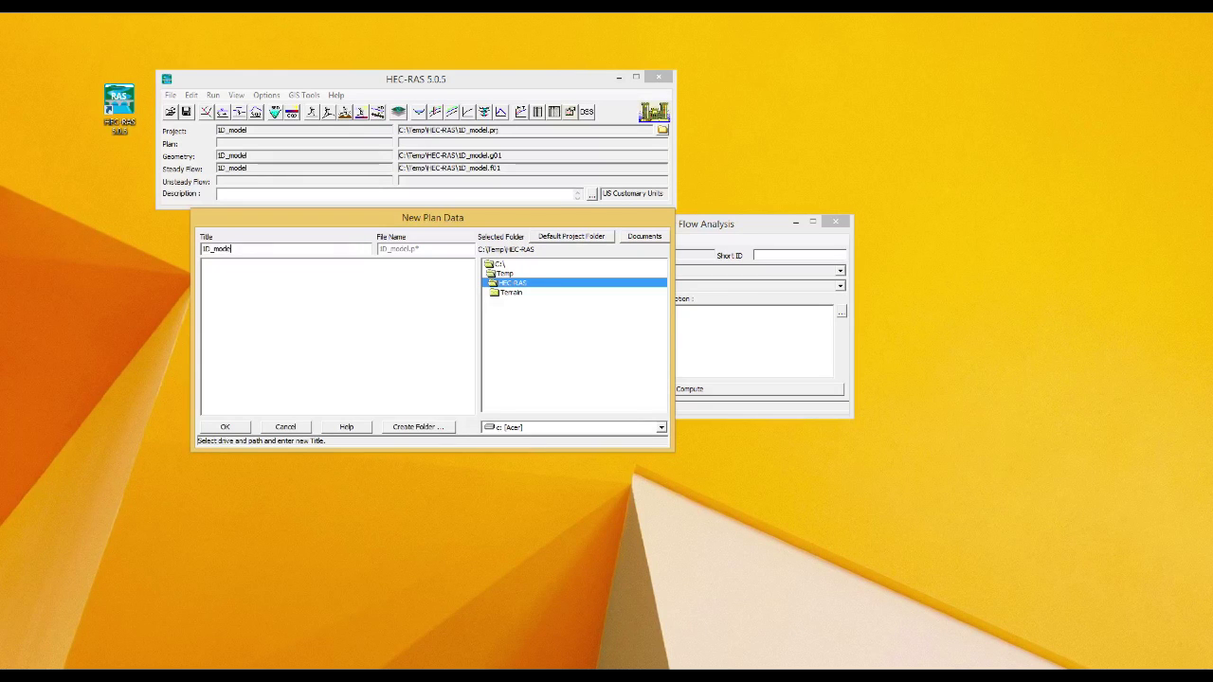
pyautogui.click(227, 428)
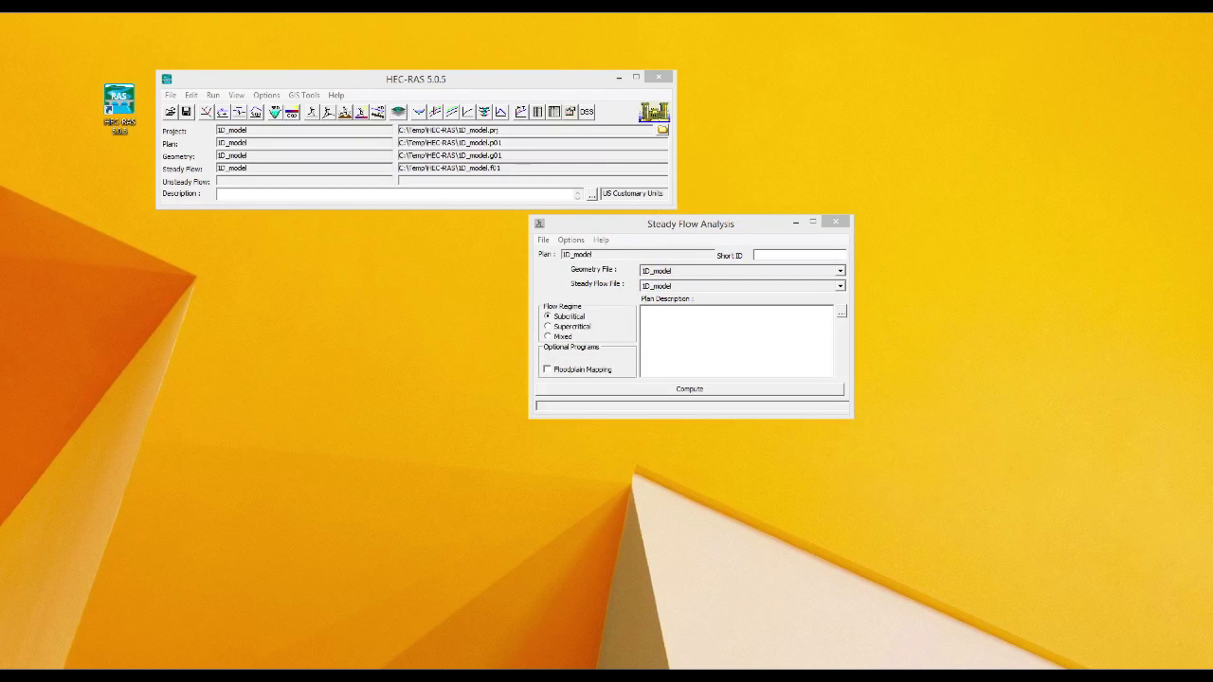
# Step: Give the plan the short ID SteadyFlow and set the flow regime to Supercritical
pyautogui.moveTo(693, 225); pyautogui.dragTo(596, 275)
pyautogui.click(545, 358)
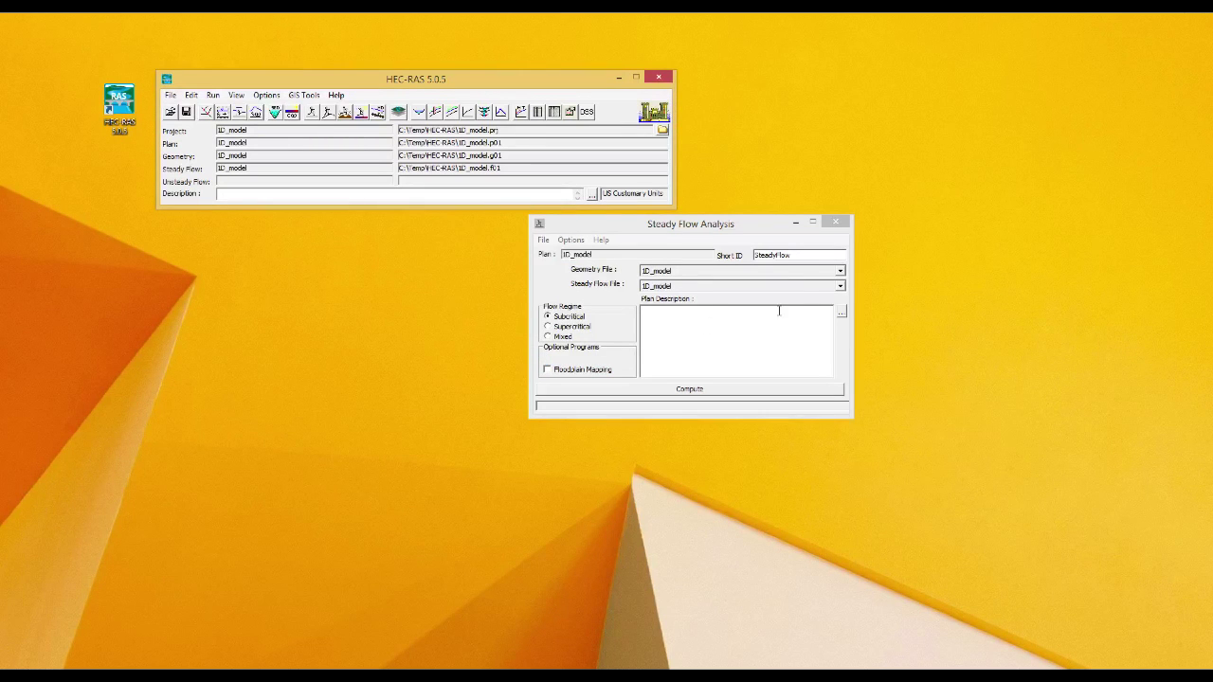
pyautogui.click(787, 255)
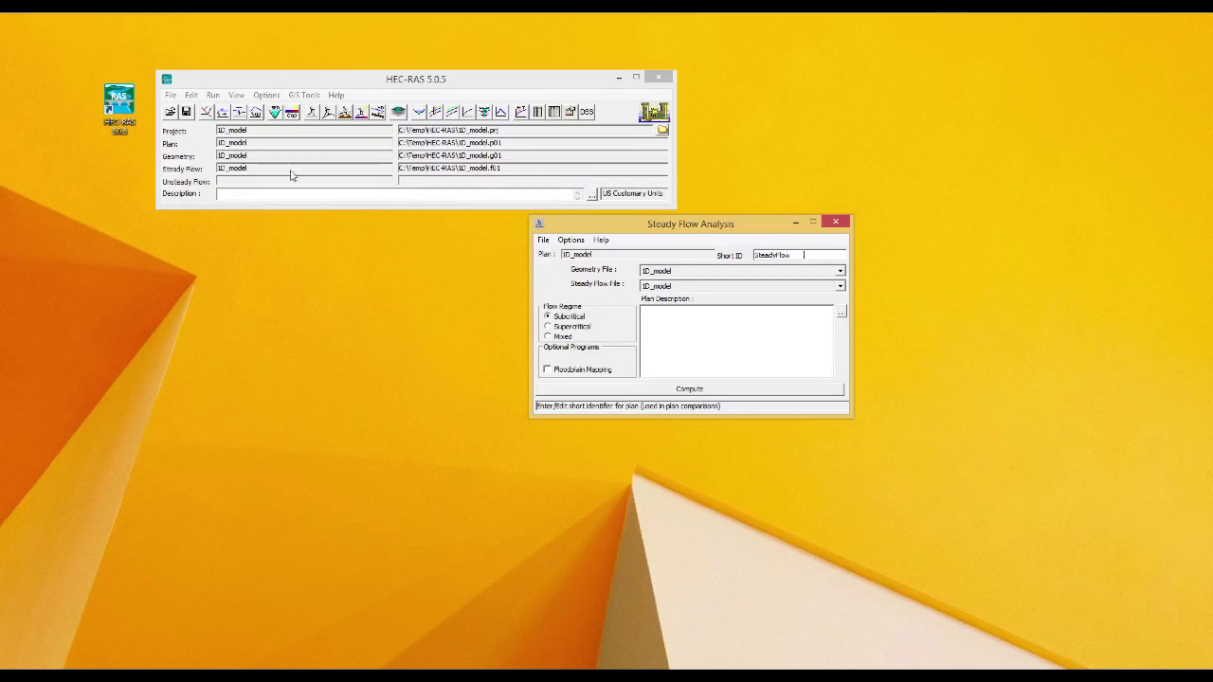
pyautogui.click(585, 330)
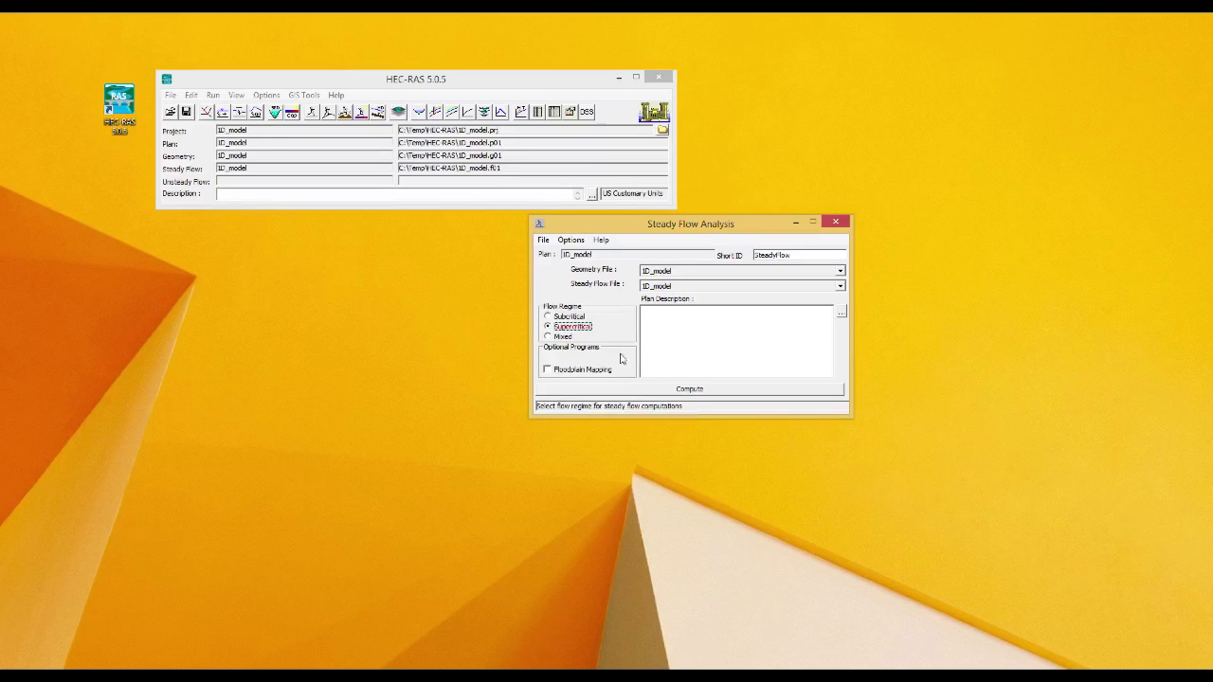
# Step: Compute the steady flow simulation, read through the computation messages and close the finished computations window
pyautogui.click(709, 392)
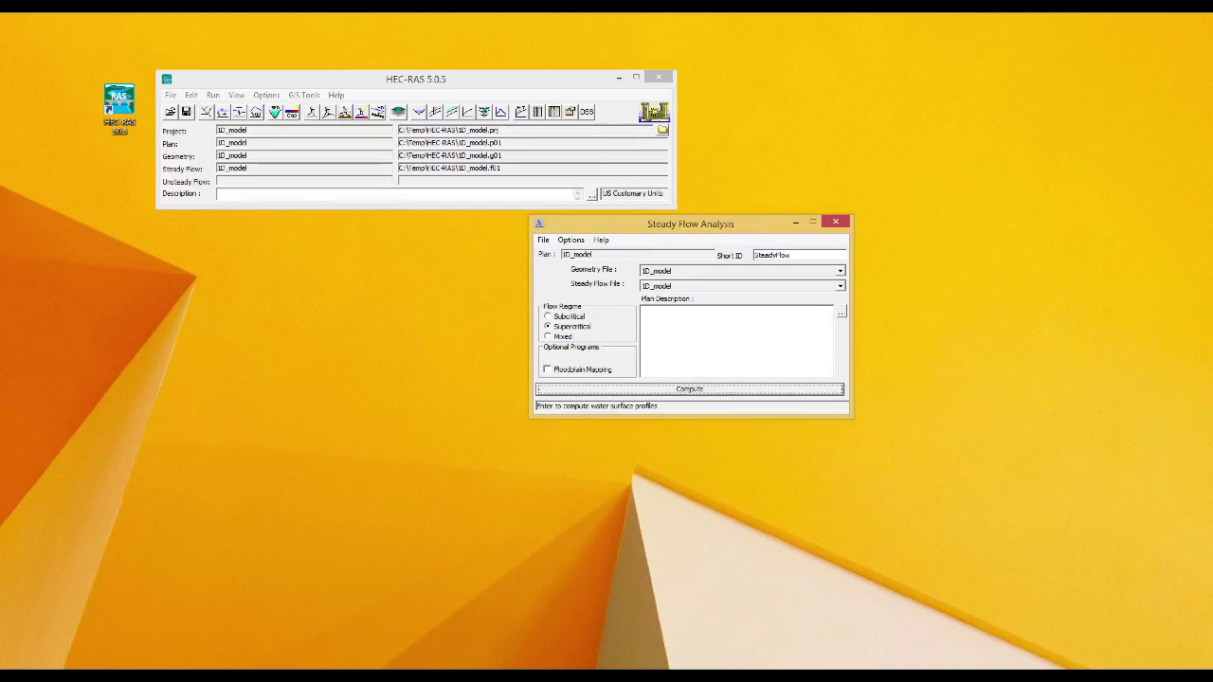
pyautogui.moveTo(646, 149); pyautogui.dragTo(443, 230)
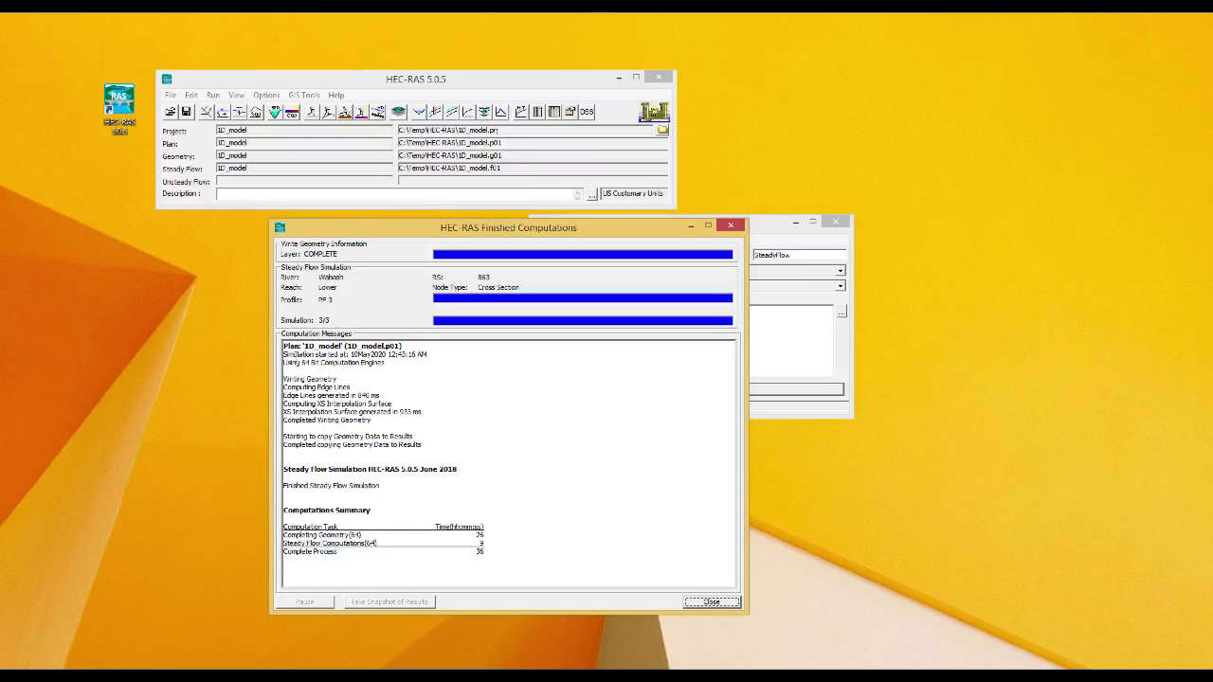
pyautogui.moveTo(286, 354); pyautogui.dragTo(434, 422)
pyautogui.click(446, 433)
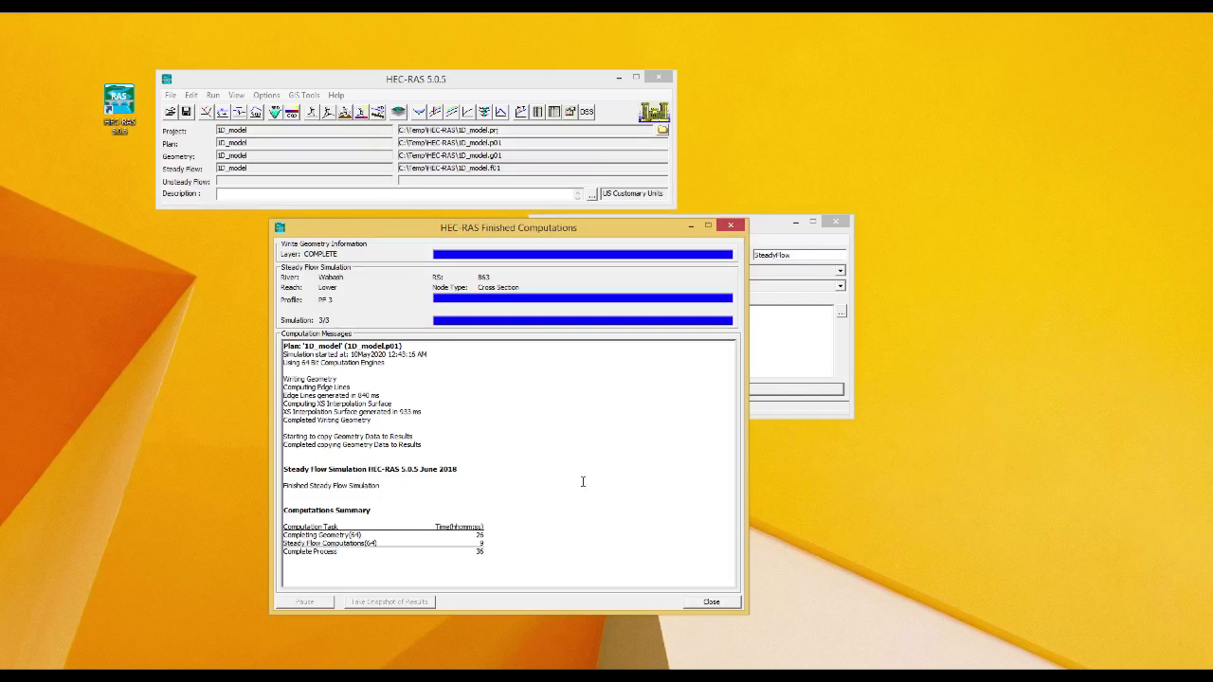
pyautogui.click(711, 603)
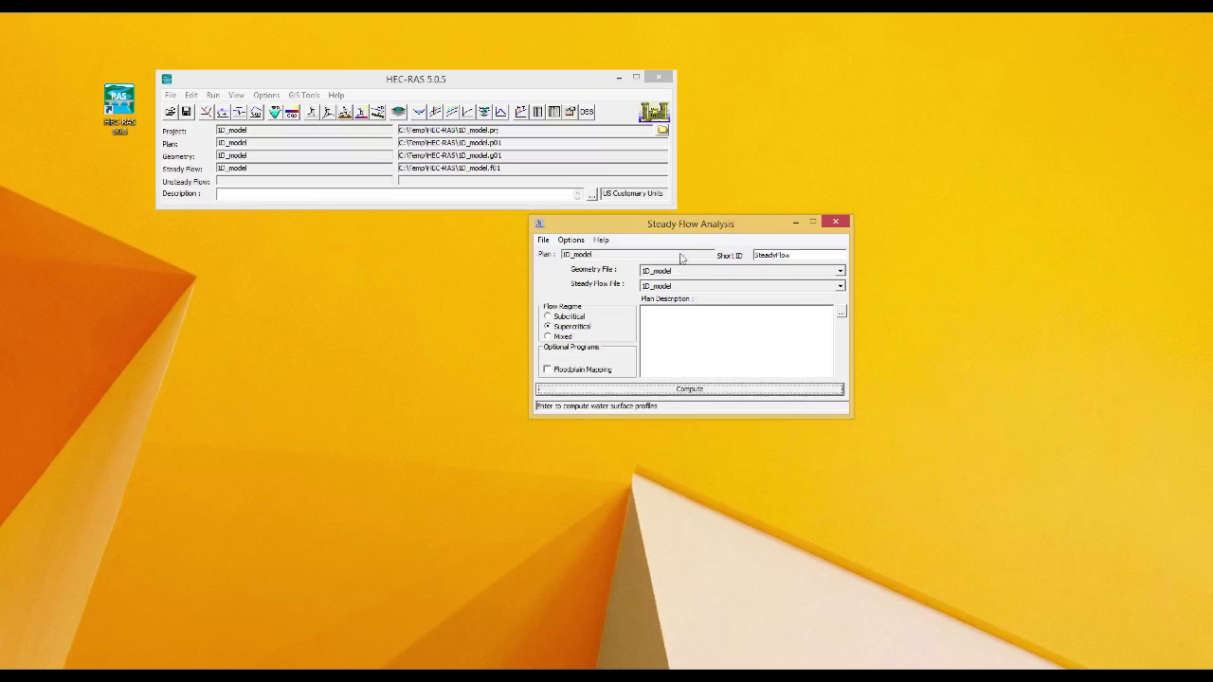
# Step: Close the steady flow analysis window, reopen it to check the plan settings, and close it again
pyautogui.click(838, 225)
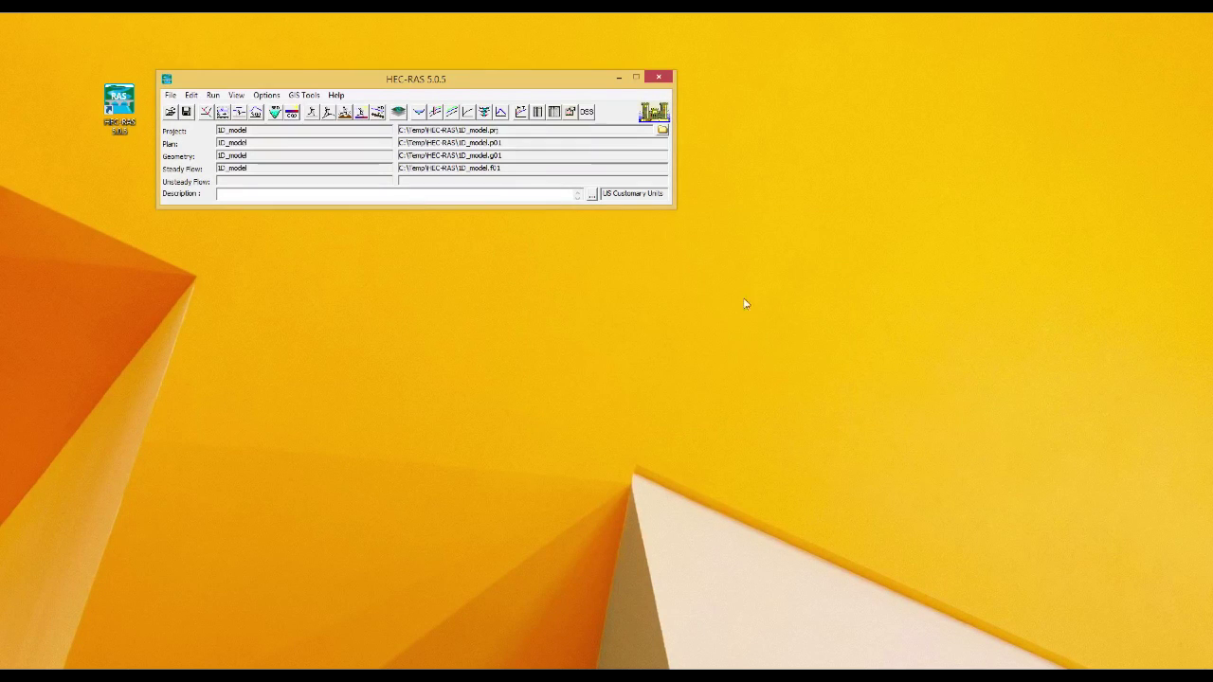
pyautogui.click(312, 112)
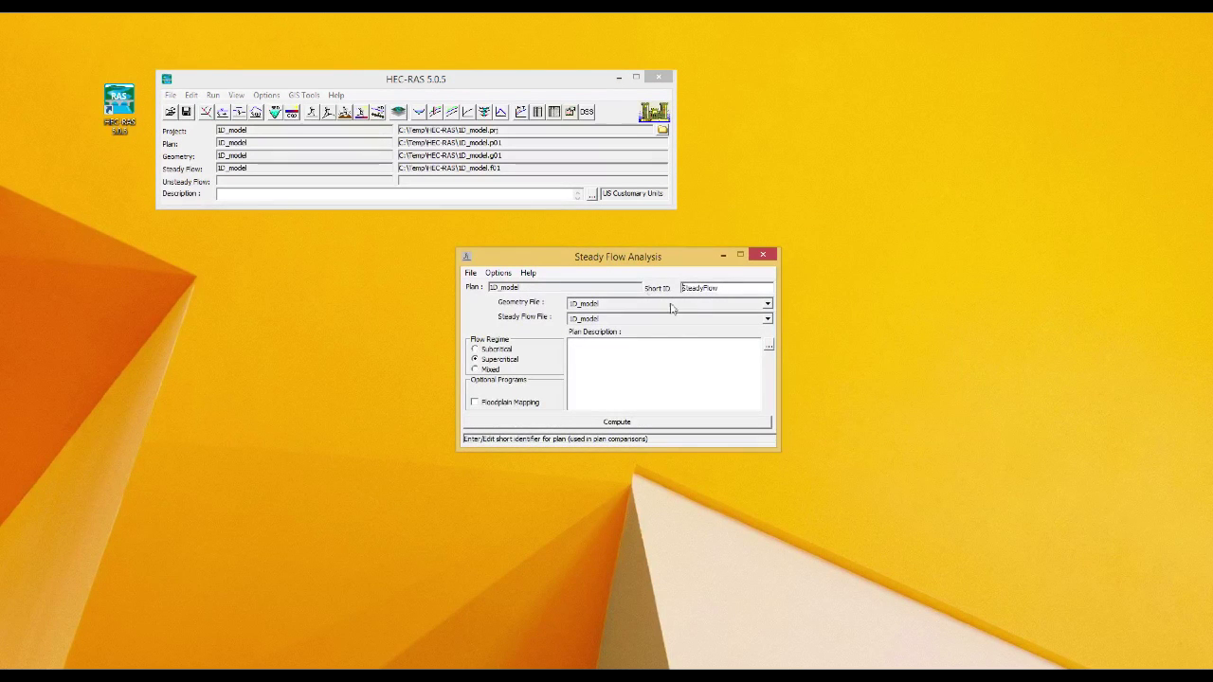
pyautogui.click(763, 254)
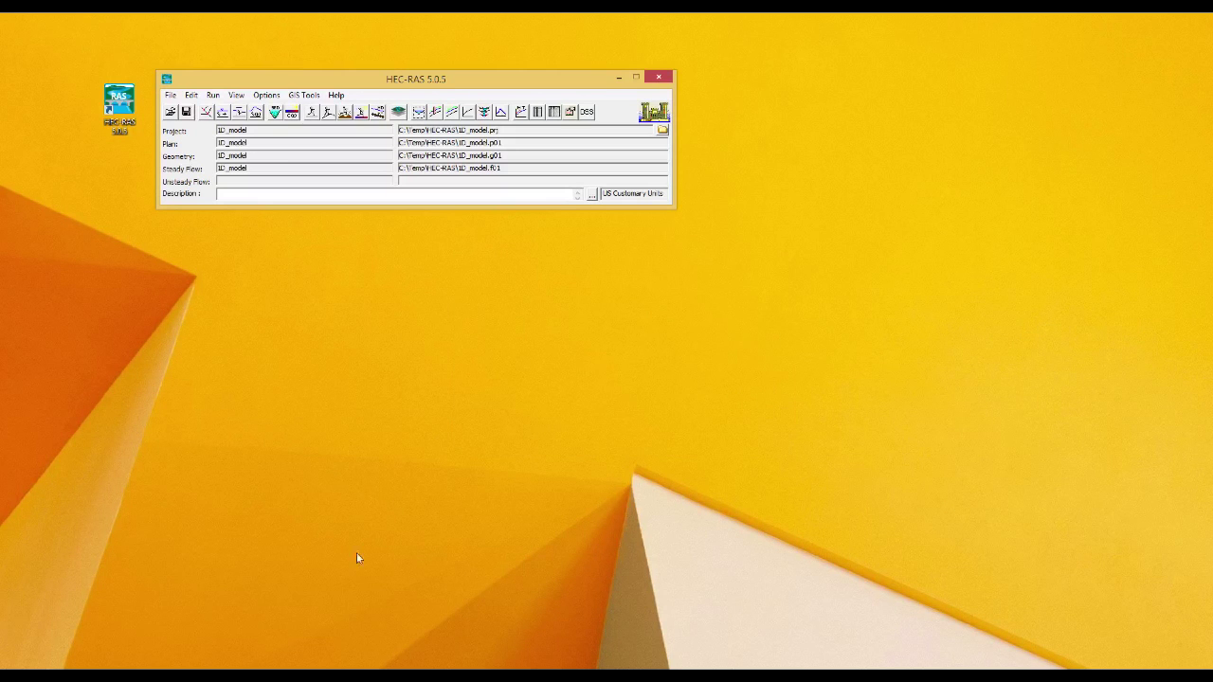
# Step: Switch to the HEC-RAS folder in File Explorer and examine the 1D_model flow, geometry, project, output and plan files
pyautogui.click(135, 661)
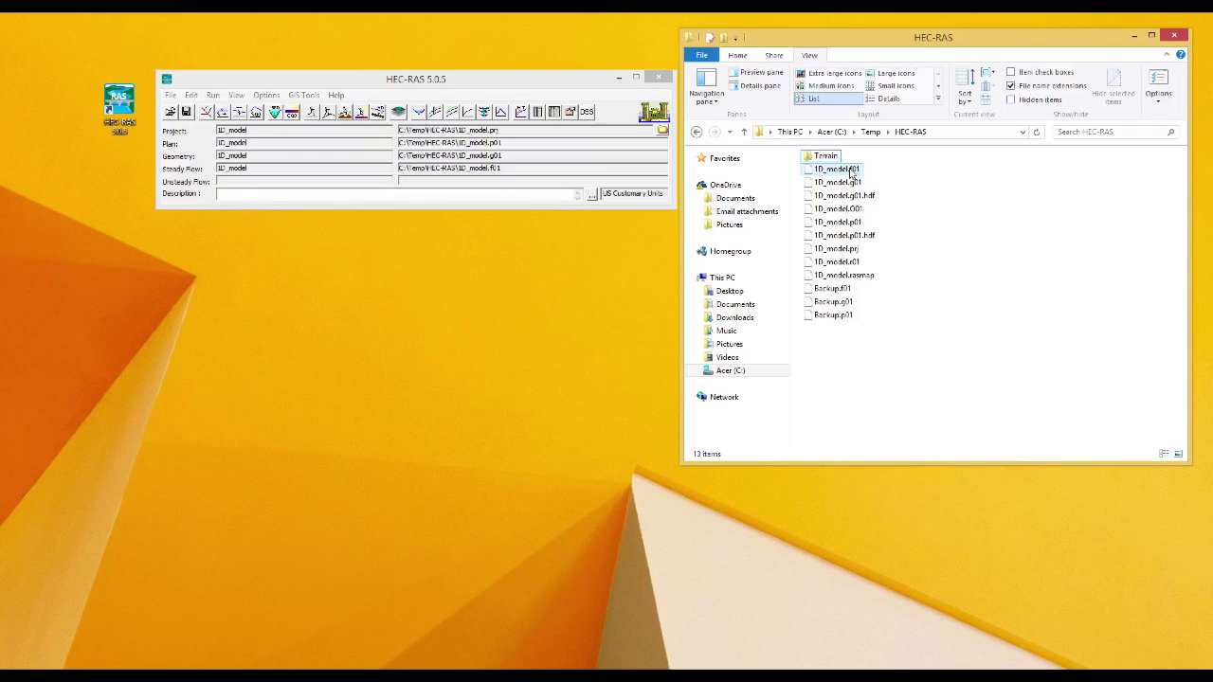
pyautogui.click(851, 173)
pyautogui.press('Down')
pyautogui.press('Up')
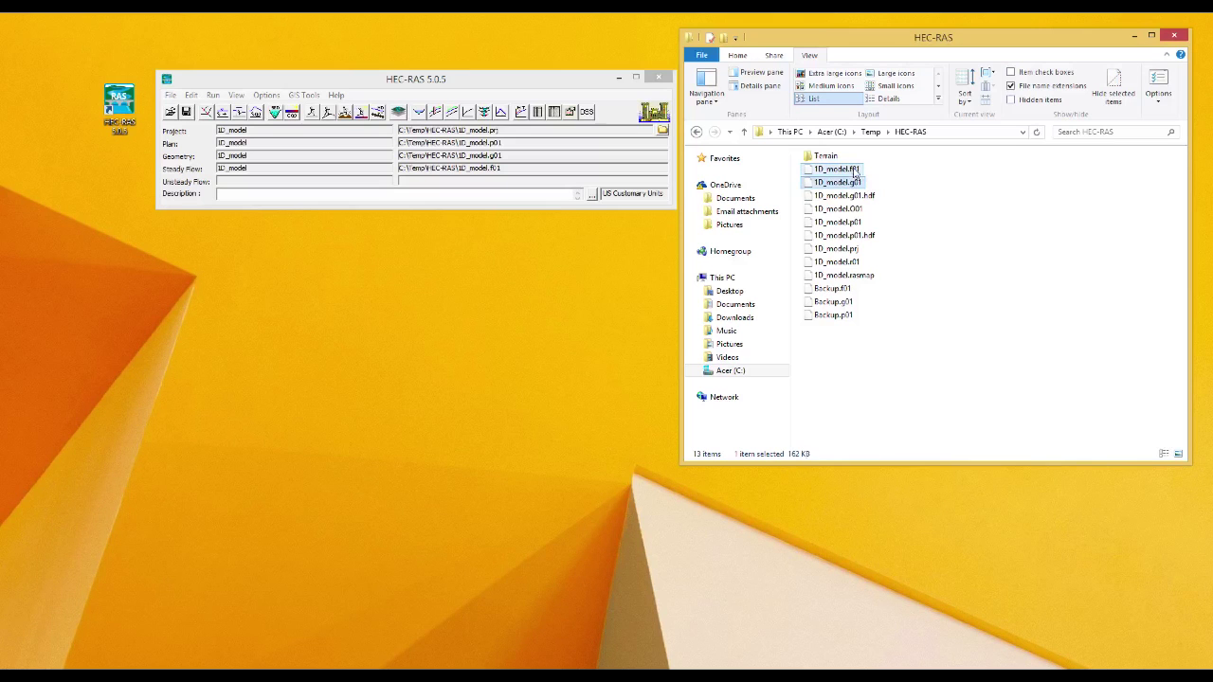
pyautogui.click(858, 188)
pyautogui.click(853, 251)
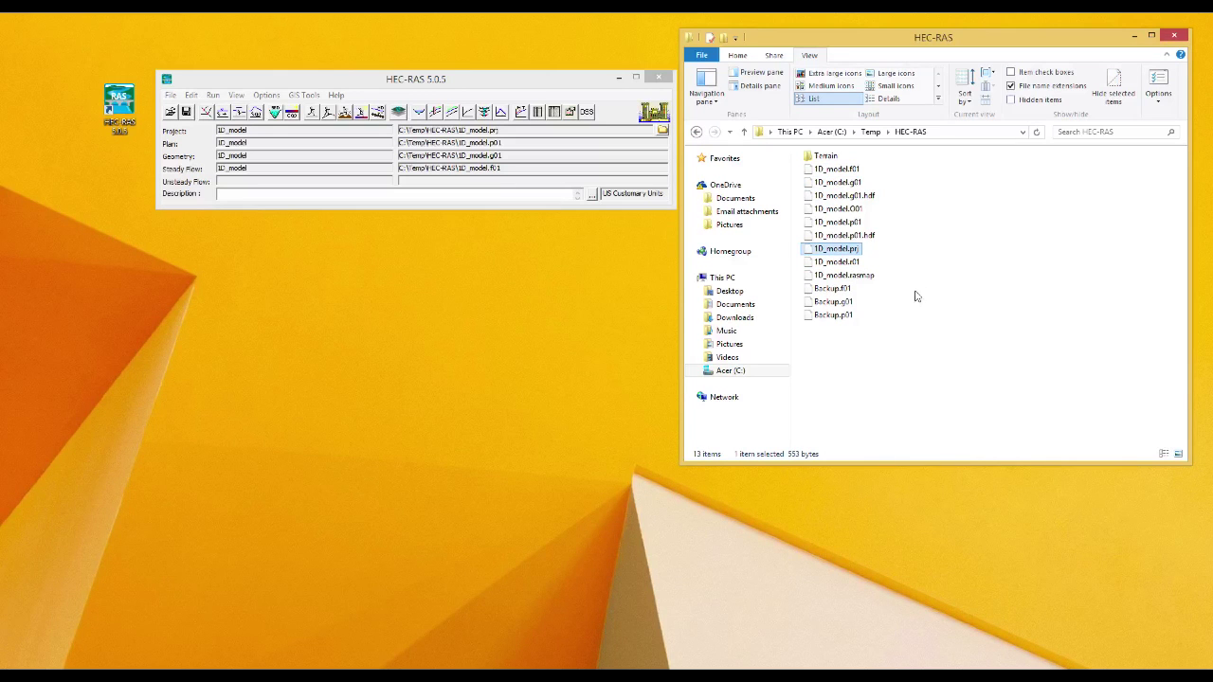
pyautogui.moveTo(872, 210)
pyautogui.mouseDown()
pyautogui.moveTo(869, 222)
pyautogui.moveTo(854, 218)
pyautogui.mouseUp()
pyautogui.click(842, 212)
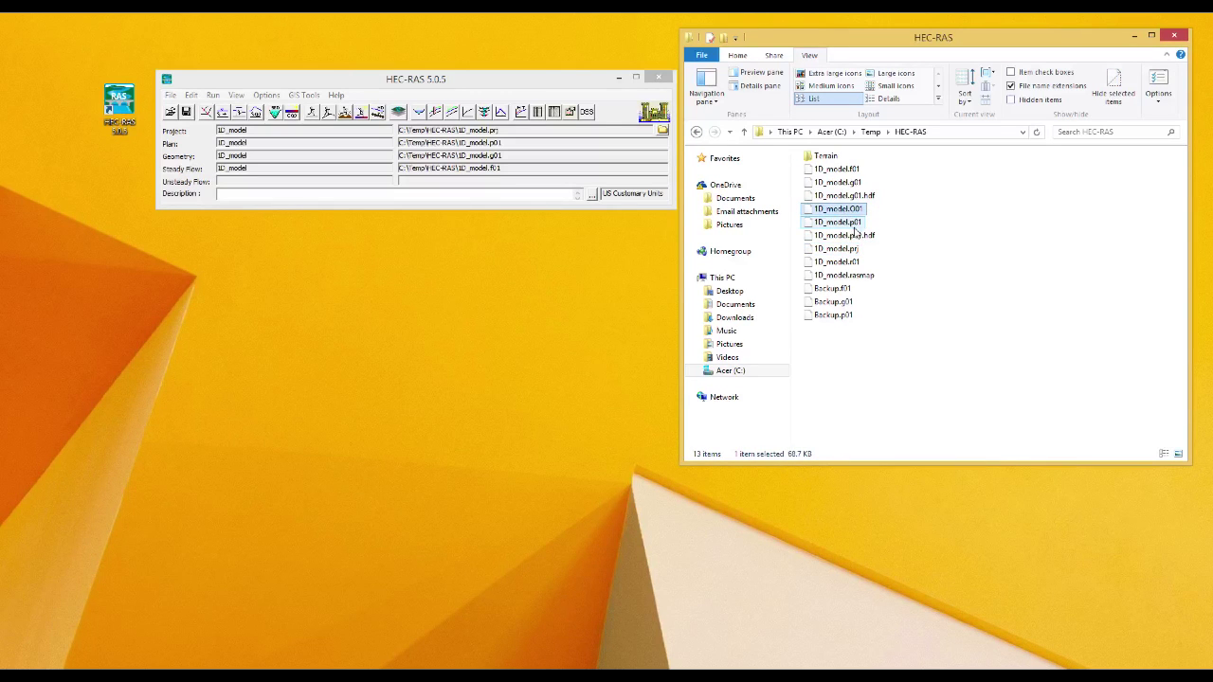
pyautogui.click(855, 226)
pyautogui.click(858, 236)
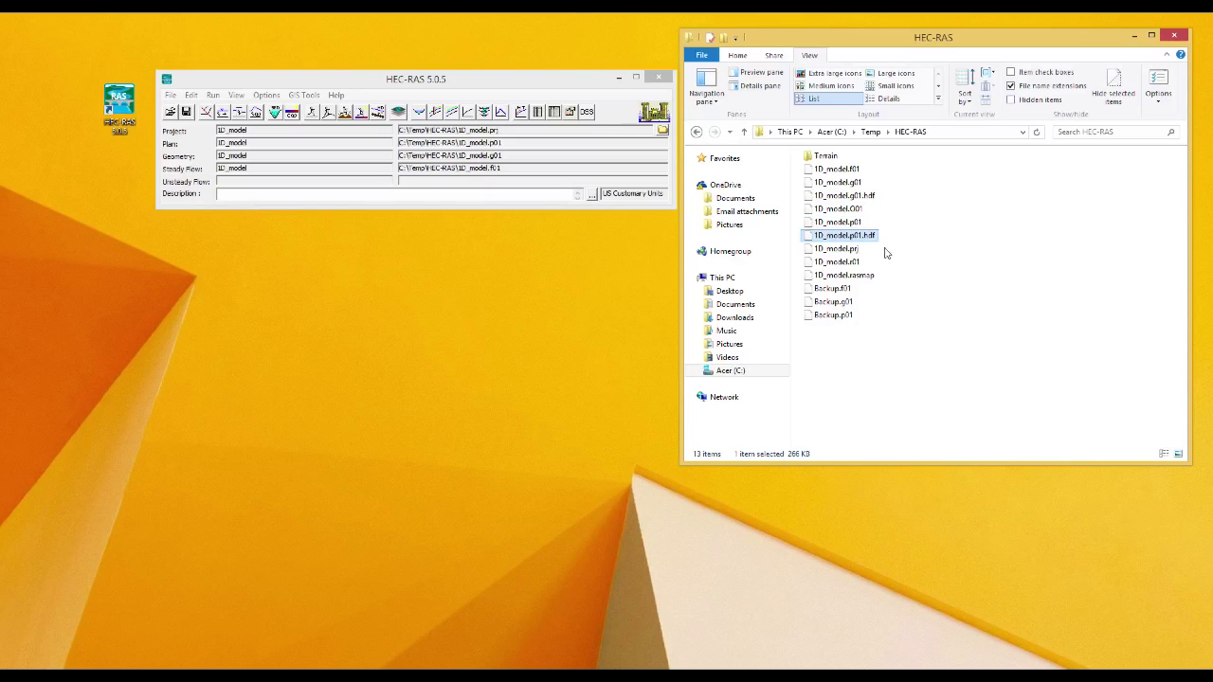
# Step: Delete the files Backup.f01, Backup.g01 and Backup.p01 from the HEC-RAS folder
pyautogui.moveTo(864, 347); pyautogui.dragTo(836, 292)
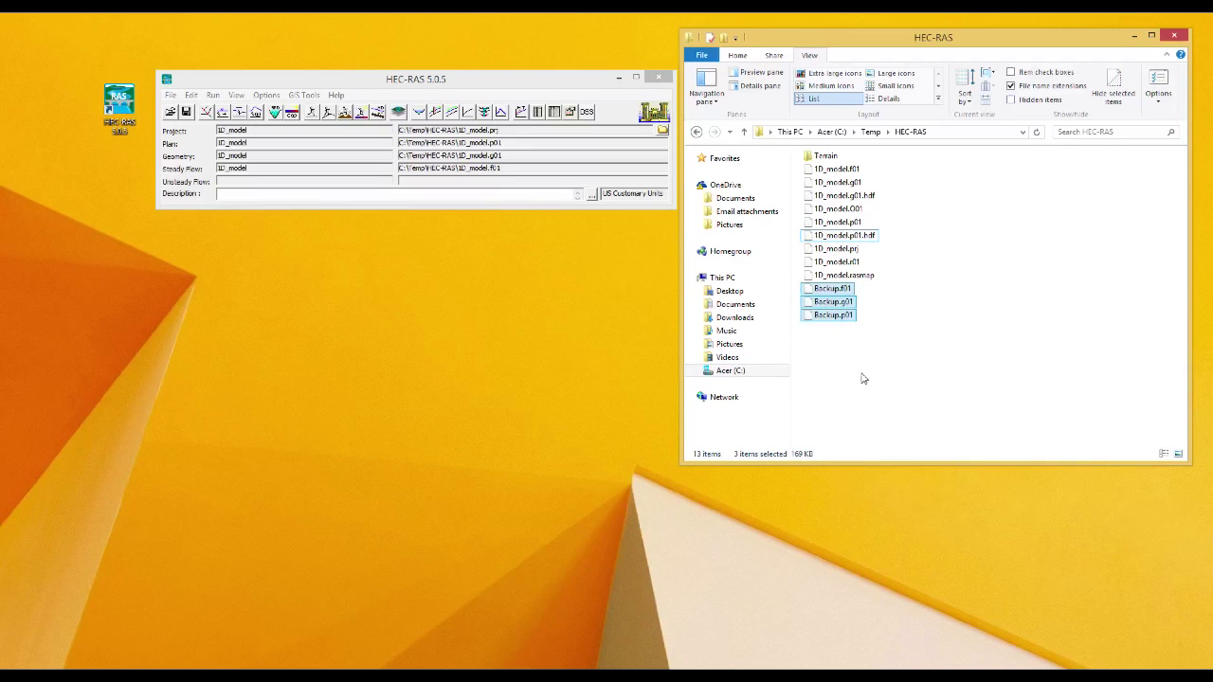
pyautogui.press('Delete')
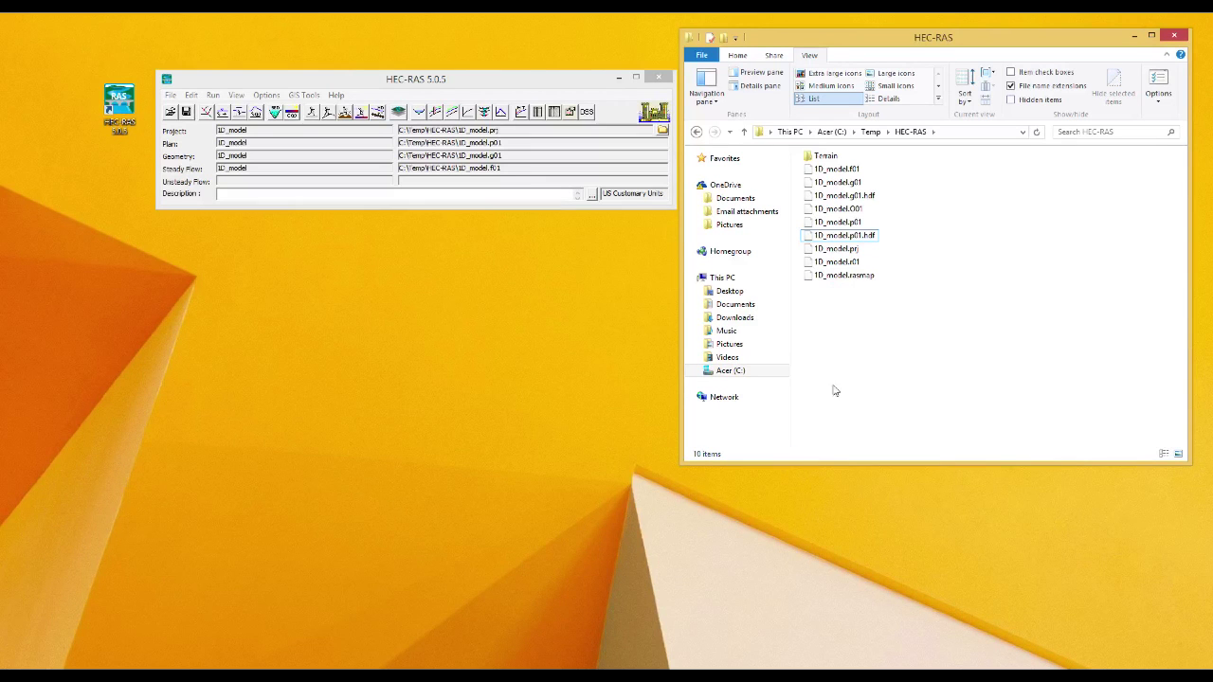
# Step: Compare the Terrain folder and project files with the file paths in the HEC-RAS main window, and minimize the folder window
pyautogui.click(824, 156)
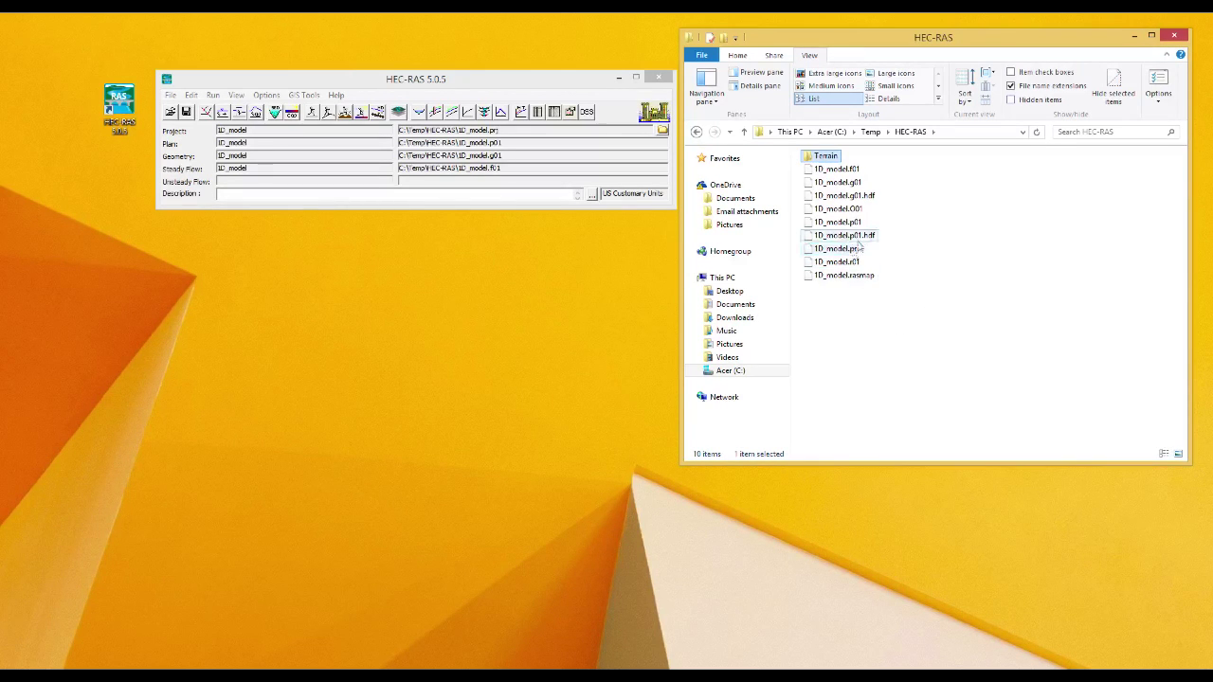
pyautogui.click(853, 250)
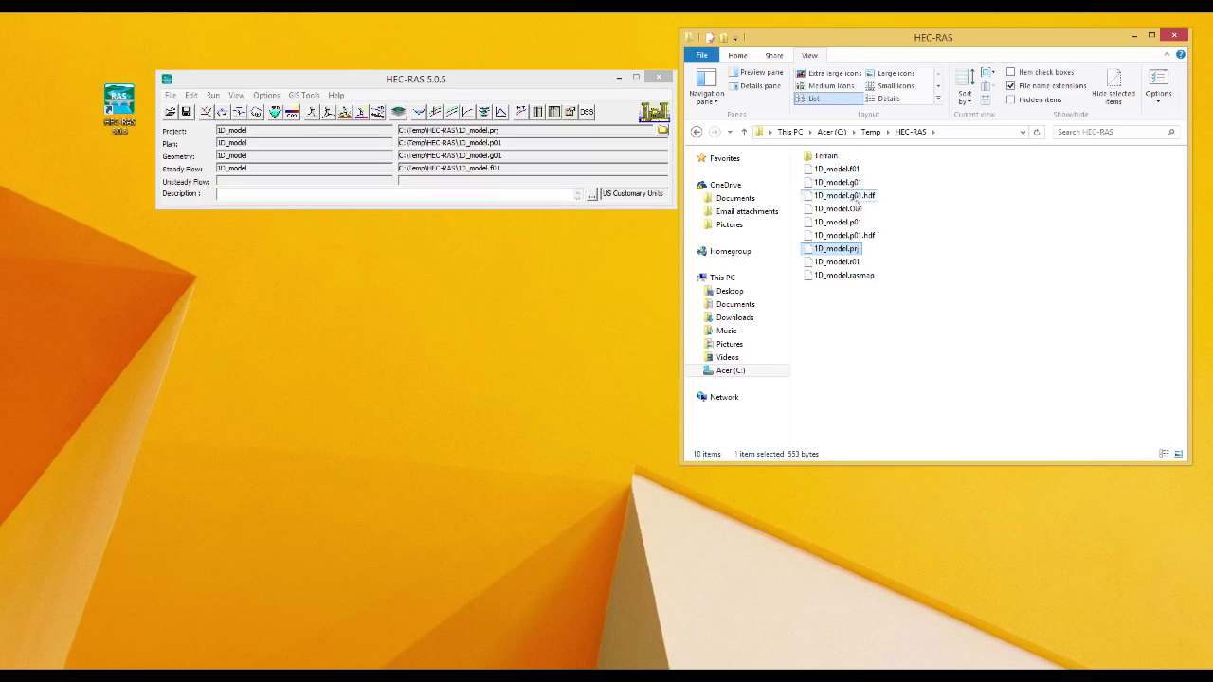
pyautogui.click(508, 81)
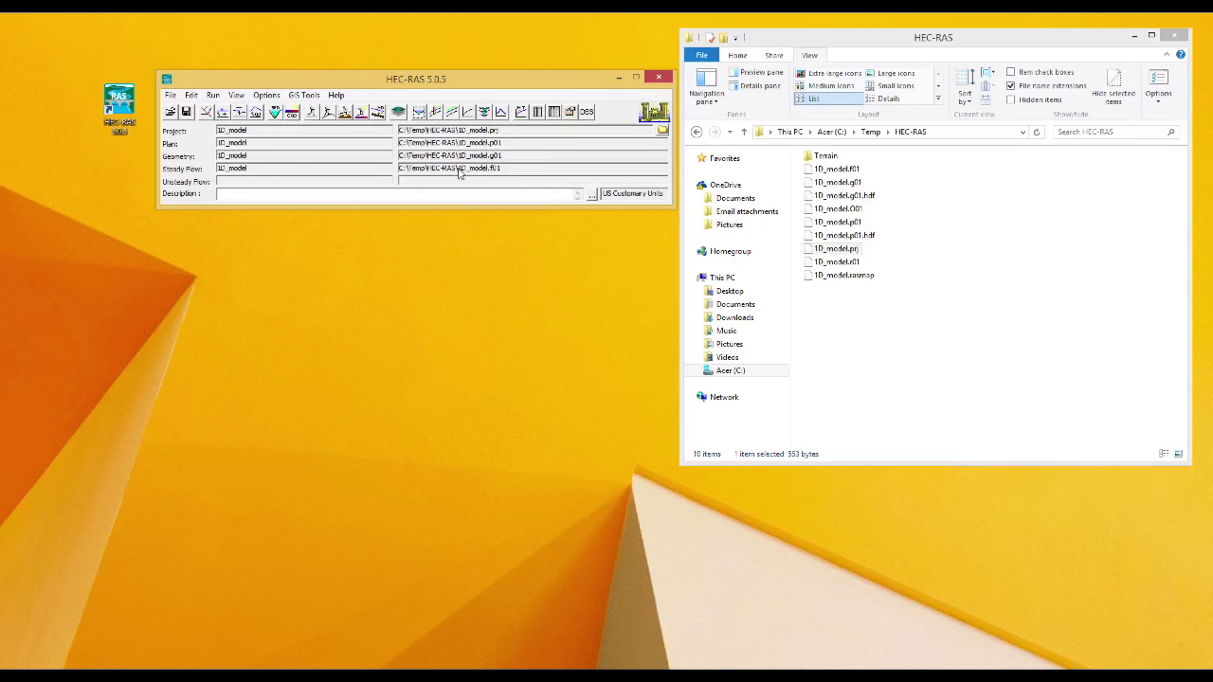
pyautogui.click(986, 237)
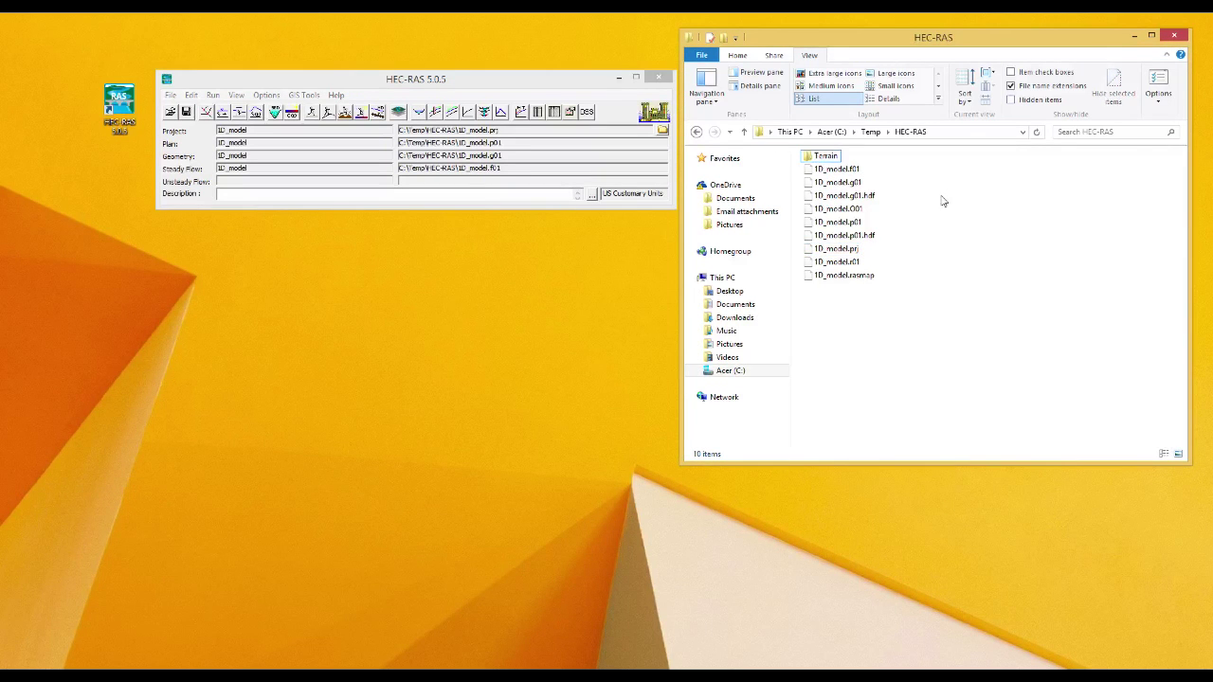
pyautogui.click(1134, 37)
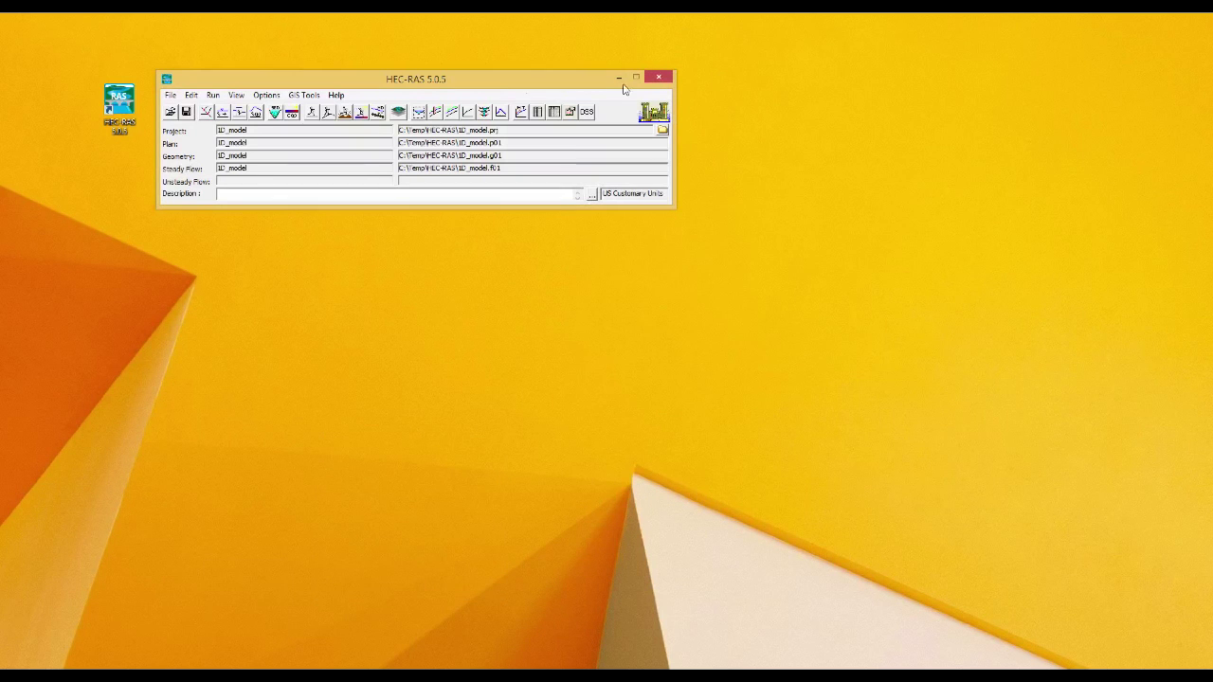